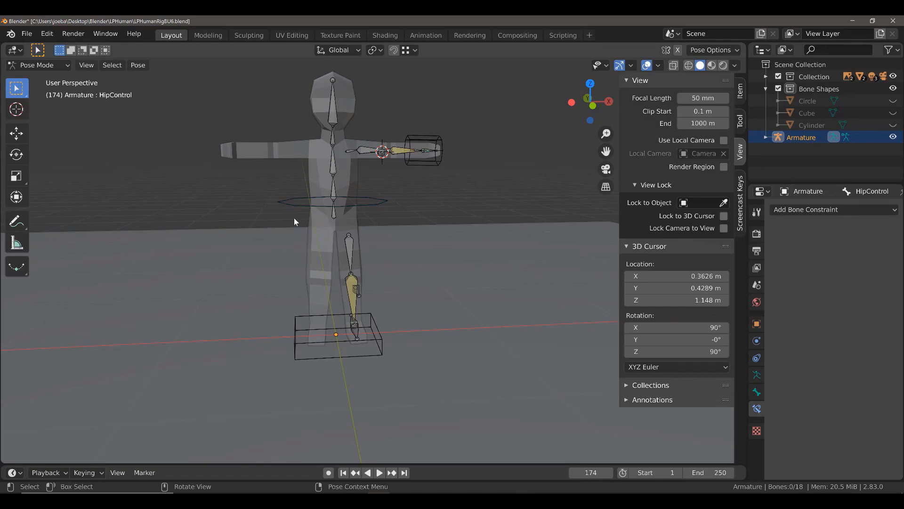
Switch the armature to Edit Mode and circle-select the existing arm and leg bones on one side, excluding the central control bone.
{"action": "left_click", "coordinate": [41, 66]}
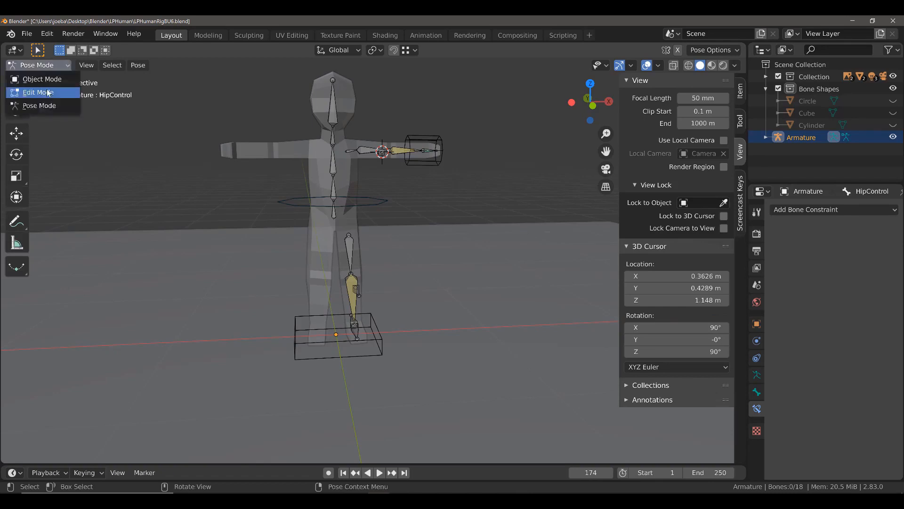
{"action": "left_click", "coordinate": [38, 88]}
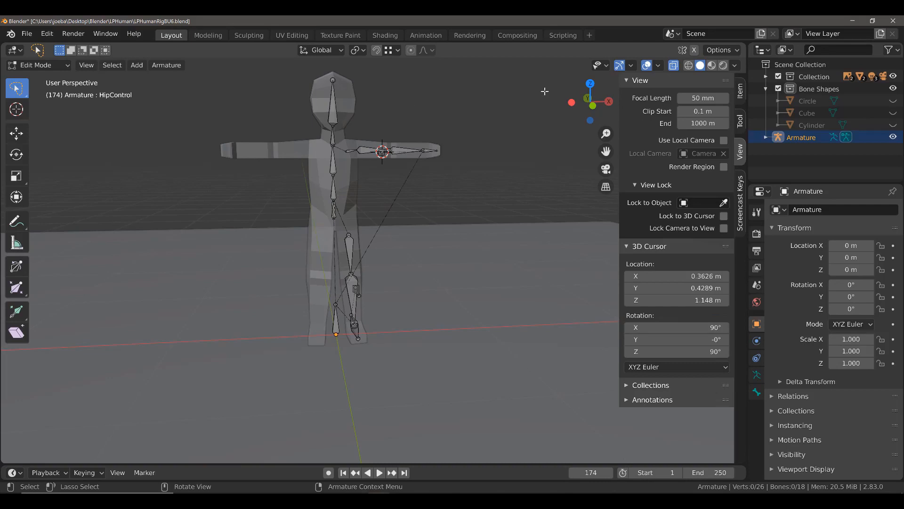
{"action": "middle_click_drag", "start_coordinate": [513, 128], "coordinate": [489, 136]}
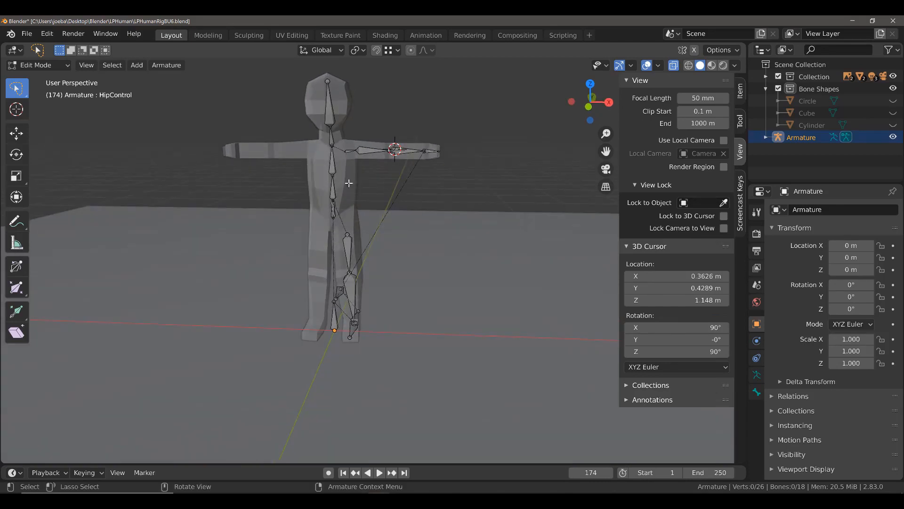
{"action": "middle_click_drag", "start_coordinate": [363, 329], "coordinate": [375, 327]}
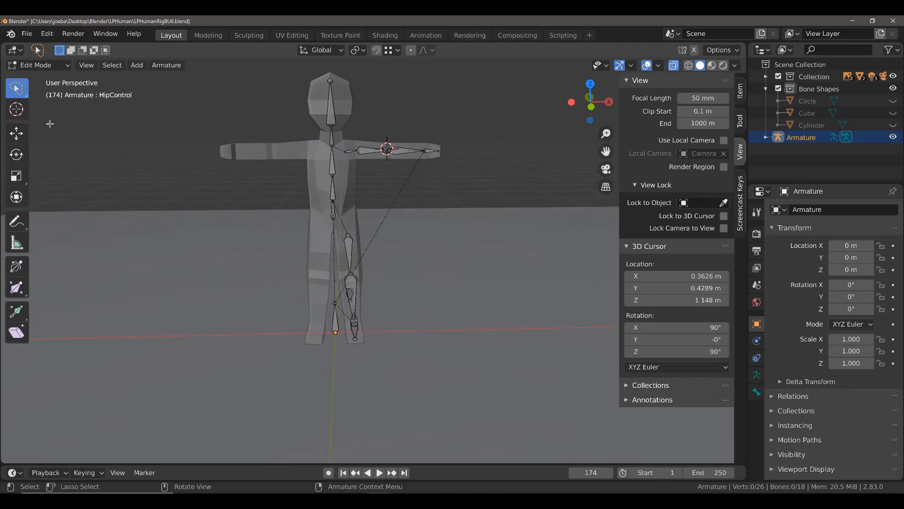
{"action": "key", "text": "c"}
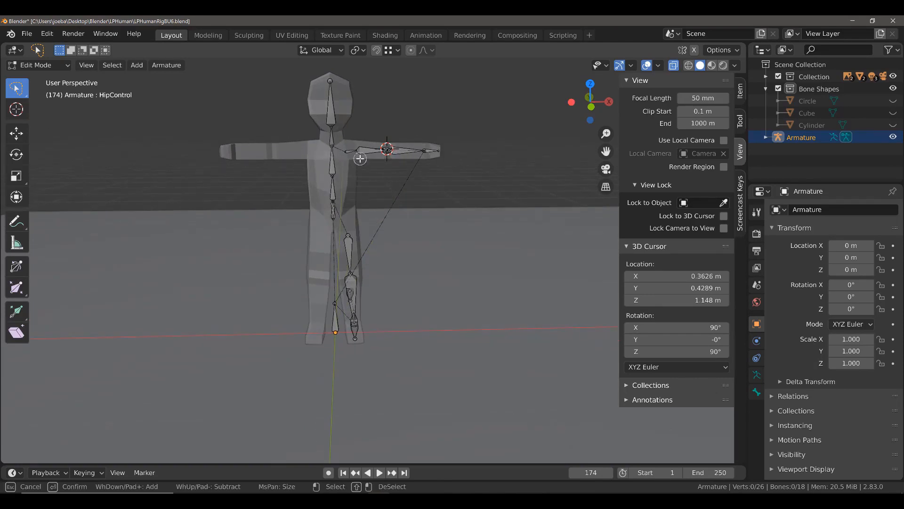
{"action": "mouse_move", "coordinate": [361, 159]}
{"action": "left_mouse_down"}
{"action": "mouse_move", "coordinate": [372, 150]}
{"action": "mouse_move", "coordinate": [358, 151]}
{"action": "mouse_move", "coordinate": [447, 151]}
{"action": "mouse_move", "coordinate": [366, 244]}
{"action": "mouse_move", "coordinate": [357, 334]}
{"action": "left_mouse_up"}
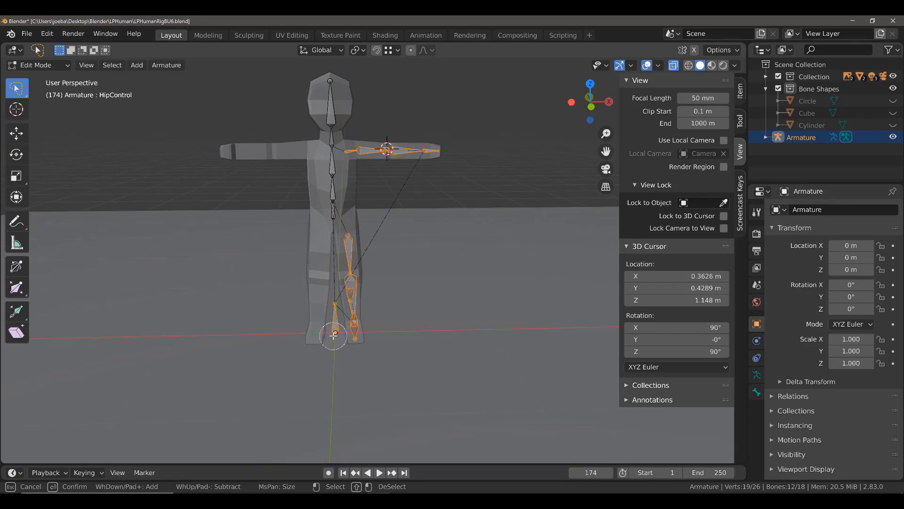
{"action": "middle_click", "coordinate": [333, 336]}
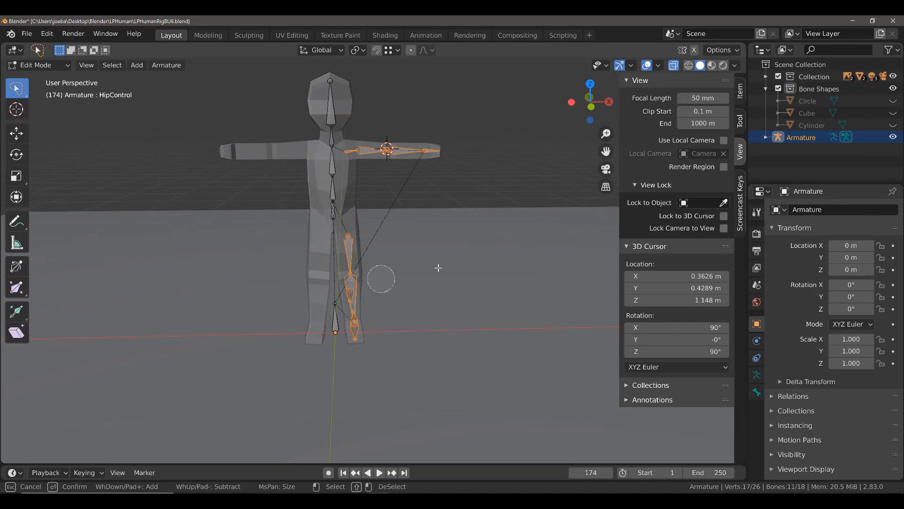
{"action": "key", "text": "Escape"}
{"action": "mouse_move", "coordinate": [500, 254]}
{"action": "middle_mouse_down"}
{"action": "mouse_move", "coordinate": [406, 259]}
{"action": "mouse_move", "coordinate": [359, 285]}
{"action": "mouse_move", "coordinate": [367, 301]}
{"action": "mouse_move", "coordinate": [511, 241]}
{"action": "middle_mouse_up"}
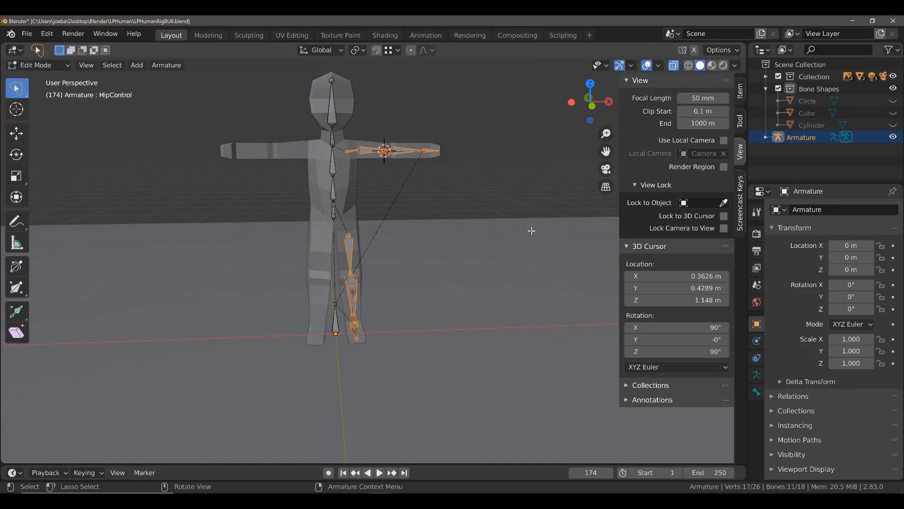
Enable X-Axis Mirror and symmetrize the selected arm and leg bones to the opposite side of the body.
{"action": "left_click", "coordinate": [724, 51]}
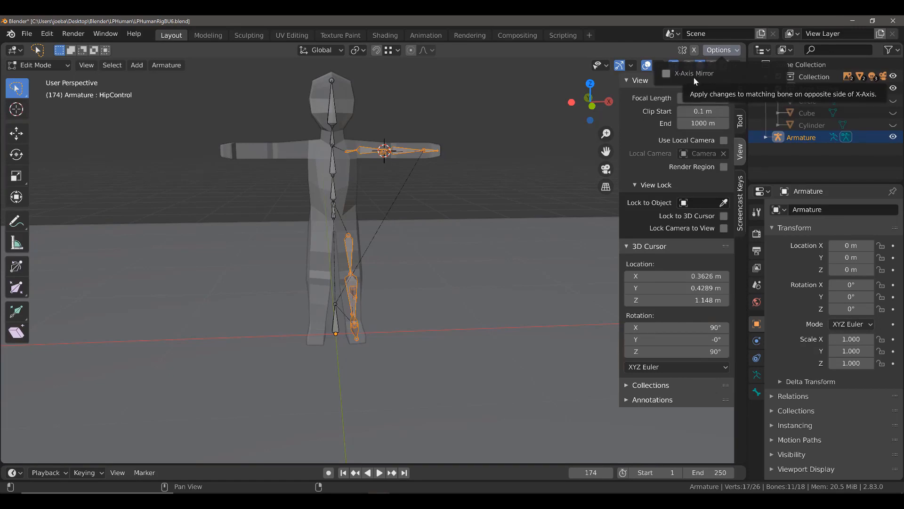
{"action": "left_click", "coordinate": [667, 74]}
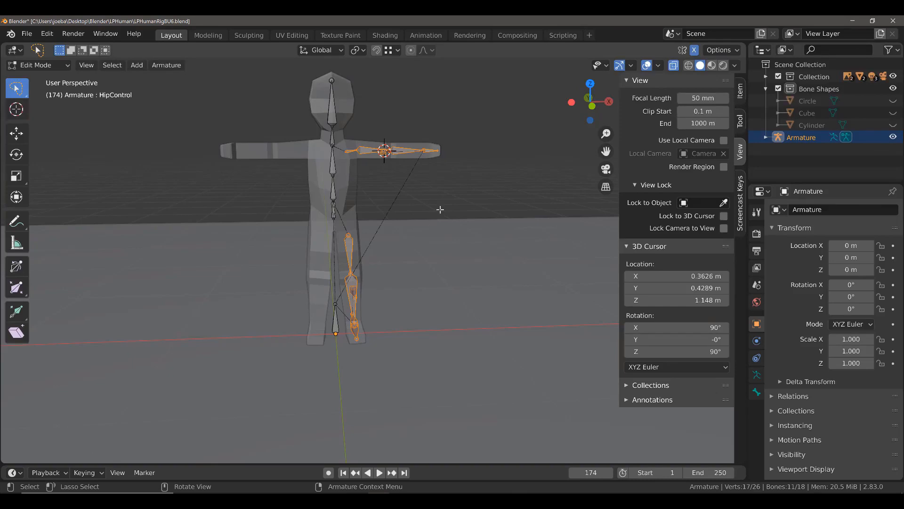
{"action": "right_click", "coordinate": [440, 209]}
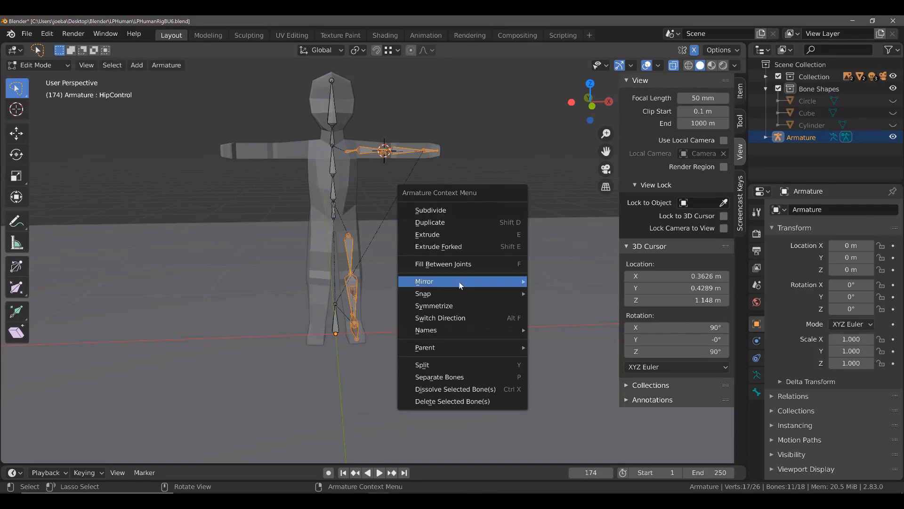
{"action": "left_click", "coordinate": [454, 306]}
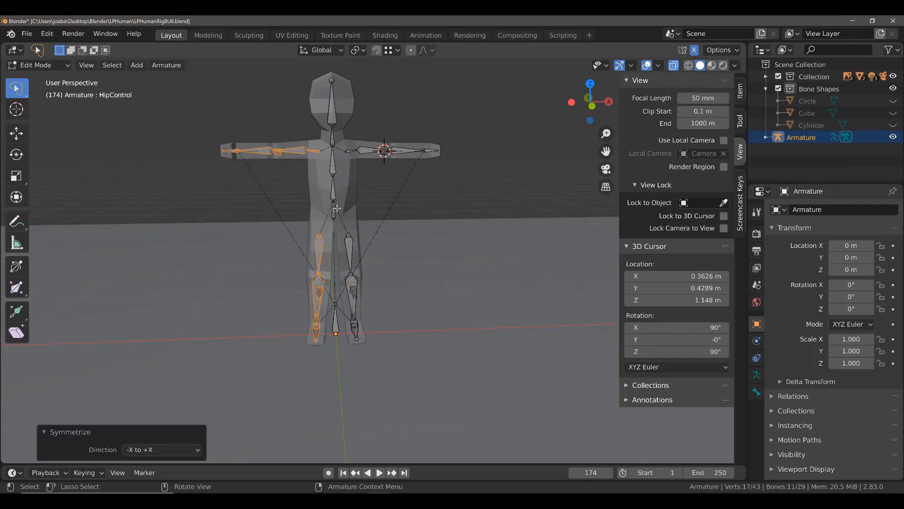
Inspect the symmetrized bones from several angles and return the armature to Pose Mode.
{"action": "middle_click_drag", "start_coordinate": [387, 233], "coordinate": [399, 173]}
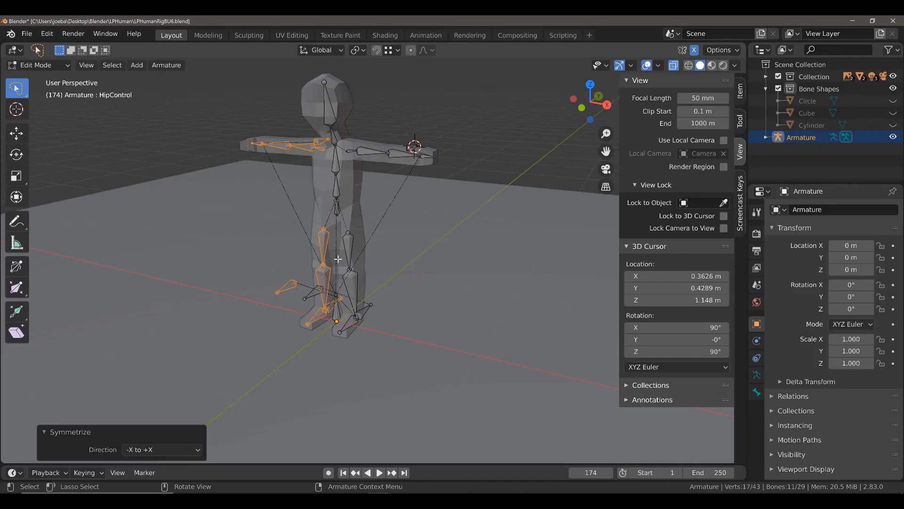
{"action": "middle_click_drag", "start_coordinate": [334, 202], "coordinate": [297, 140]}
{"action": "middle_click_drag", "start_coordinate": [275, 204], "coordinate": [397, 269]}
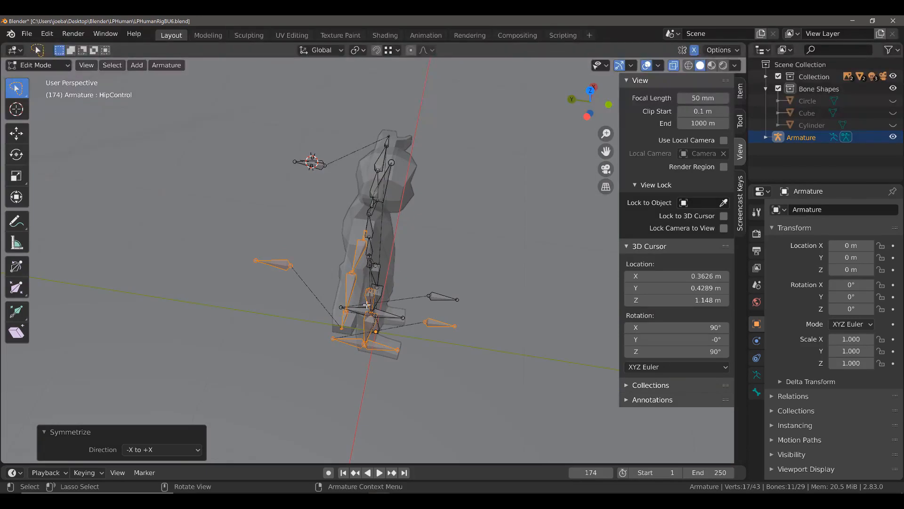
{"action": "middle_click_drag", "start_coordinate": [395, 316], "coordinate": [261, 268]}
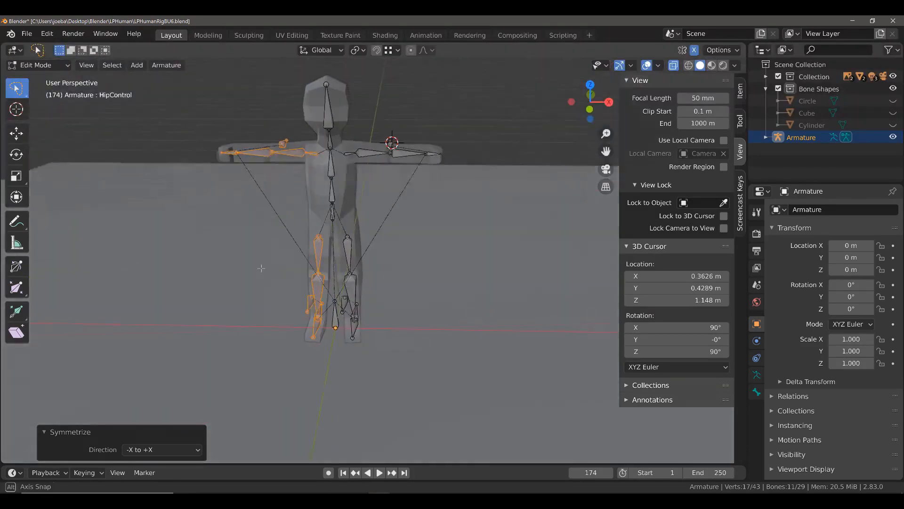
{"action": "left_click", "coordinate": [38, 65]}
{"action": "left_click", "coordinate": [44, 100]}
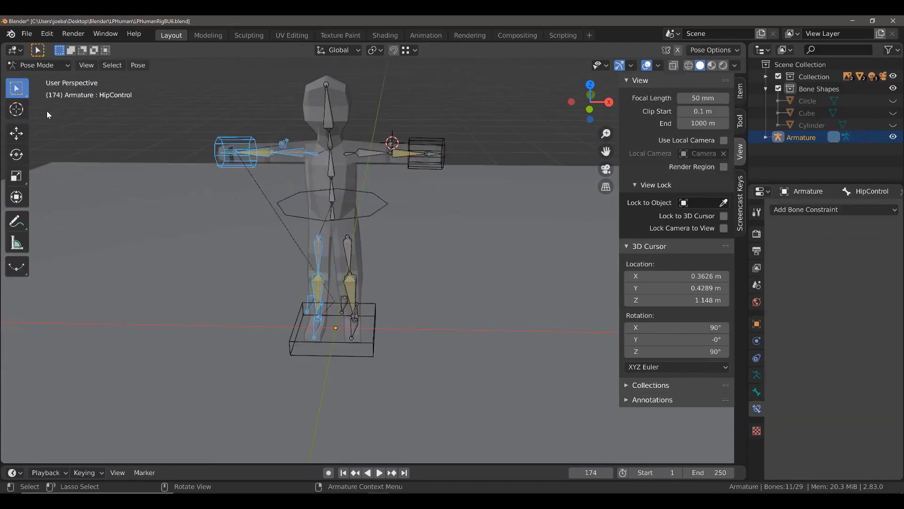
{"action": "middle_click_drag", "start_coordinate": [248, 300], "coordinate": [306, 326]}
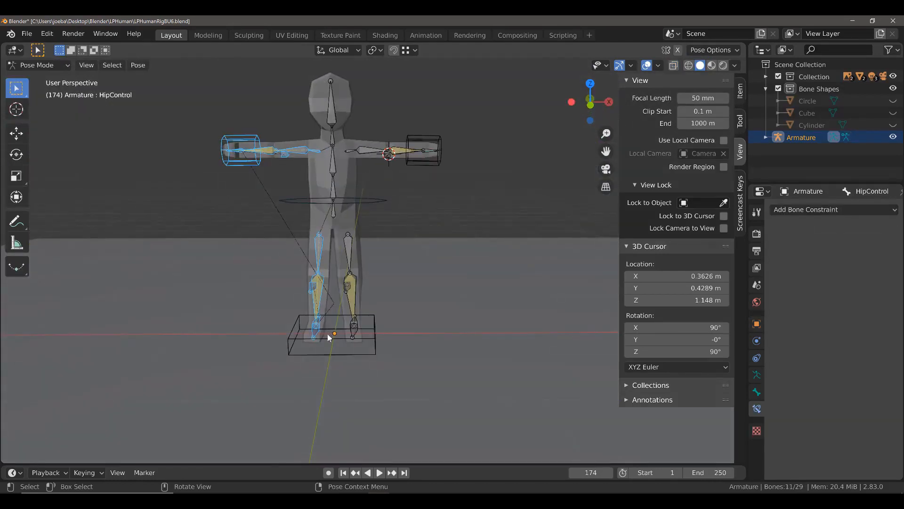
Test the MasterControl and HipControl bones with trial moves, cancelling each one.
{"action": "left_click", "coordinate": [331, 339]}
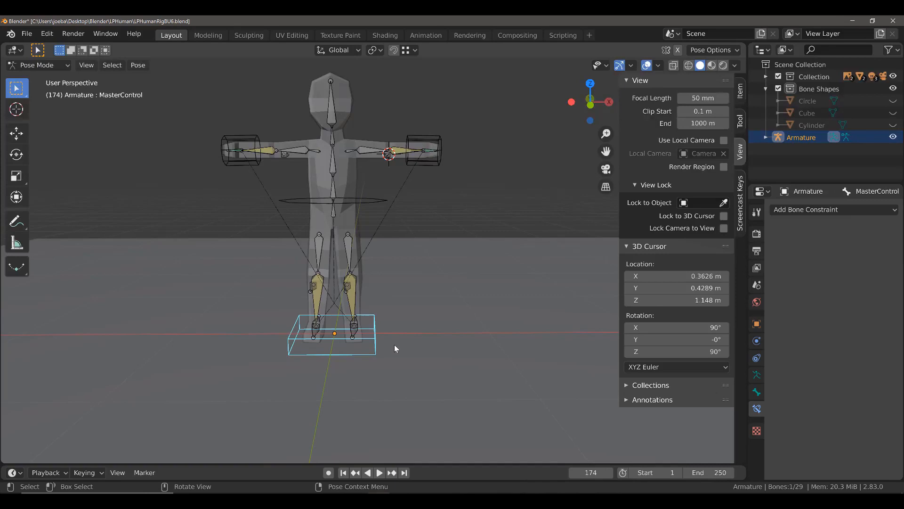
{"action": "key", "text": "g"}
{"action": "right_click", "coordinate": [386, 339]}
{"action": "left_click", "coordinate": [352, 202]}
{"action": "key", "text": "g"}
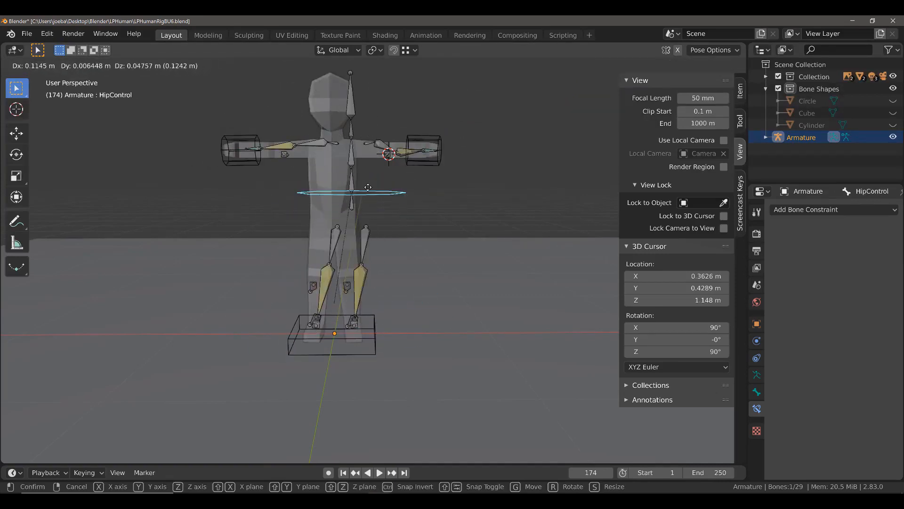
{"action": "right_click", "coordinate": [345, 187]}
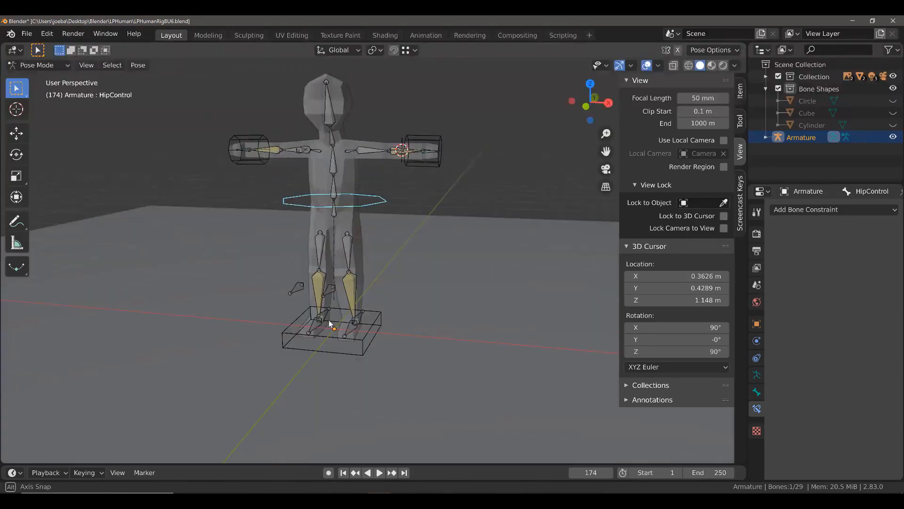
Test the foot controls LegControl.R and LegControl.L with trial moves, cancelling each one.
{"action": "middle_click_drag", "start_coordinate": [345, 187], "coordinate": [357, 312]}
{"action": "left_click", "coordinate": [376, 313]}
{"action": "key", "text": "g"}
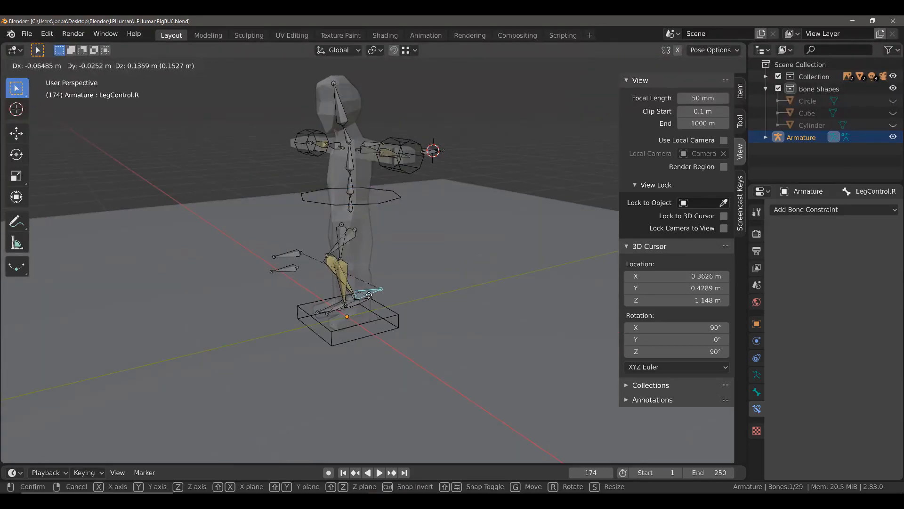
{"action": "right_click", "coordinate": [379, 307]}
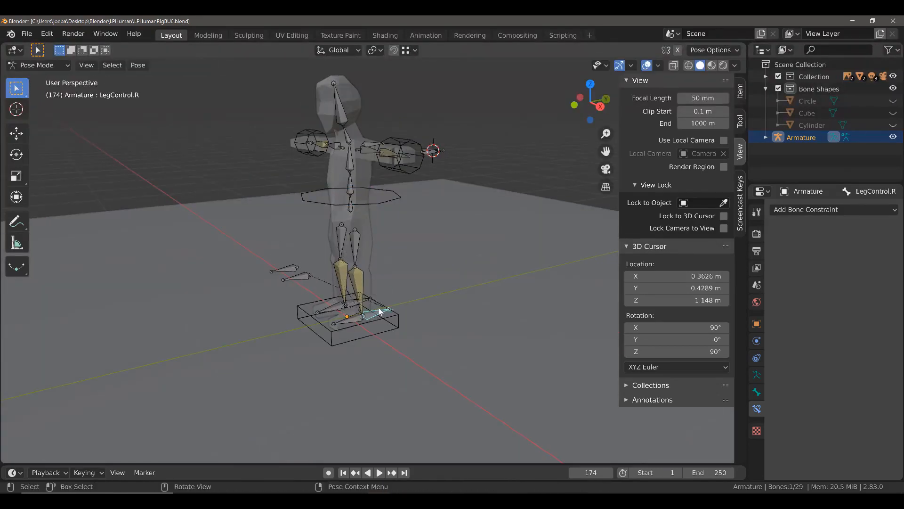
{"action": "middle_click_drag", "start_coordinate": [380, 310], "coordinate": [360, 305]}
{"action": "left_click", "coordinate": [374, 299]}
{"action": "key", "text": "g"}
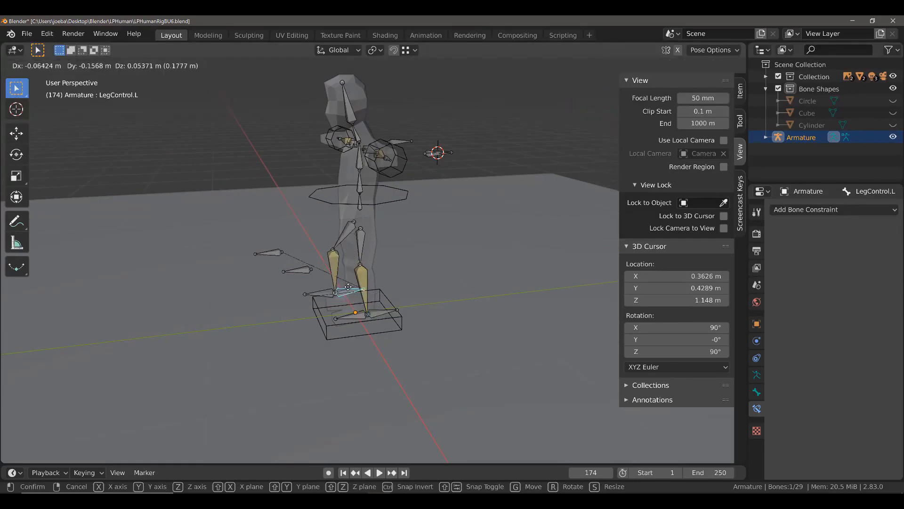
{"action": "right_click", "coordinate": [363, 282]}
{"action": "middle_click_drag", "start_coordinate": [363, 281], "coordinate": [330, 296]}
{"action": "key", "text": "g"}
{"action": "right_click", "coordinate": [461, 311]}
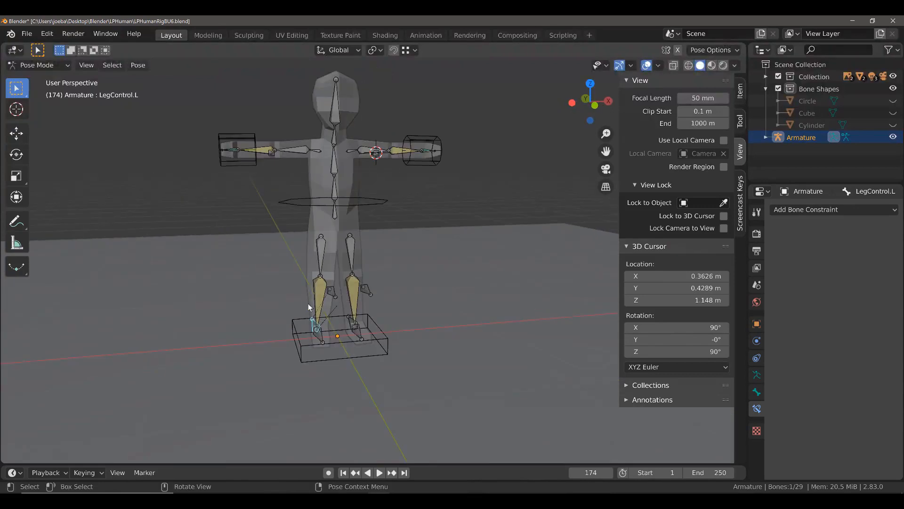
Test the knee target KneeIK.L with a trial move and cancel it.
{"action": "left_click", "coordinate": [329, 289]}
{"action": "key", "text": "g"}
{"action": "right_click", "coordinate": [332, 295]}
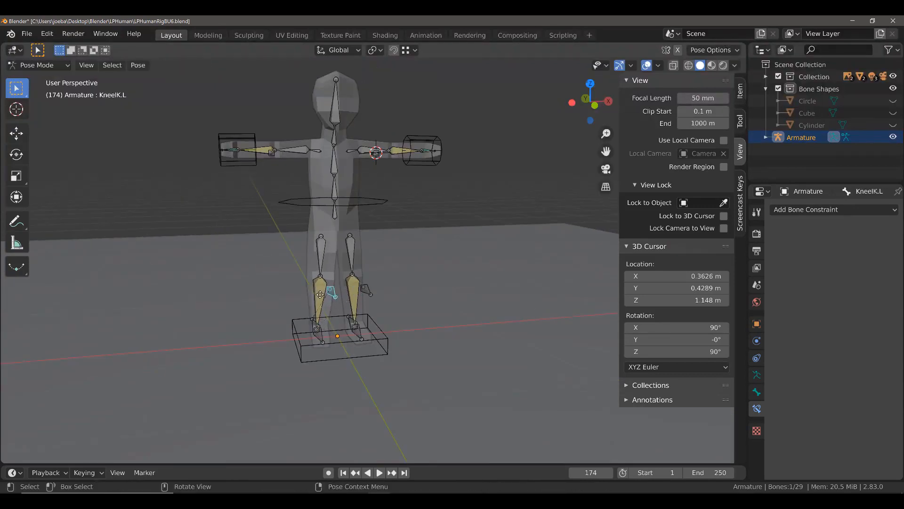
Test the hand controls HandControl.L and HandControl.R with trial moves, cancelling each one.
{"action": "middle_click_drag", "start_coordinate": [332, 294], "coordinate": [284, 203]}
{"action": "left_click", "coordinate": [248, 195]}
{"action": "key", "text": "g"}
{"action": "right_click", "coordinate": [302, 170]}
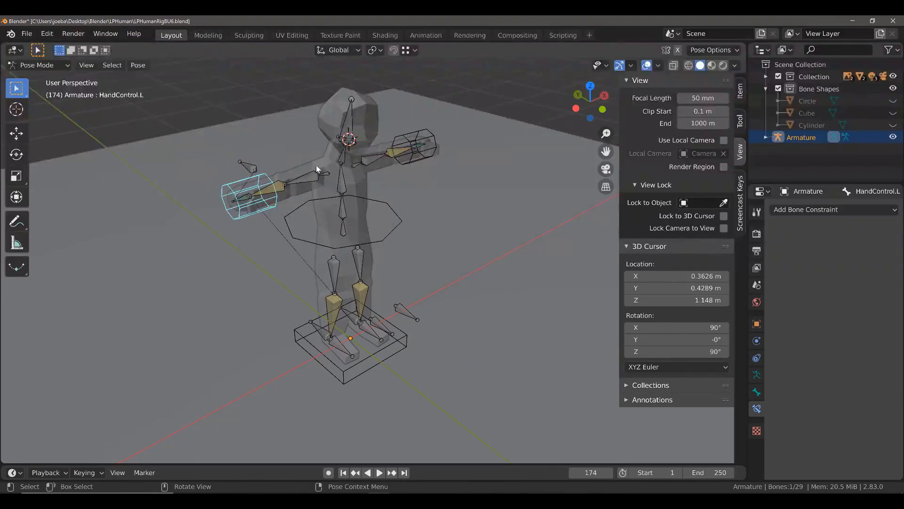
{"action": "left_click", "coordinate": [413, 140]}
{"action": "key", "text": "g"}
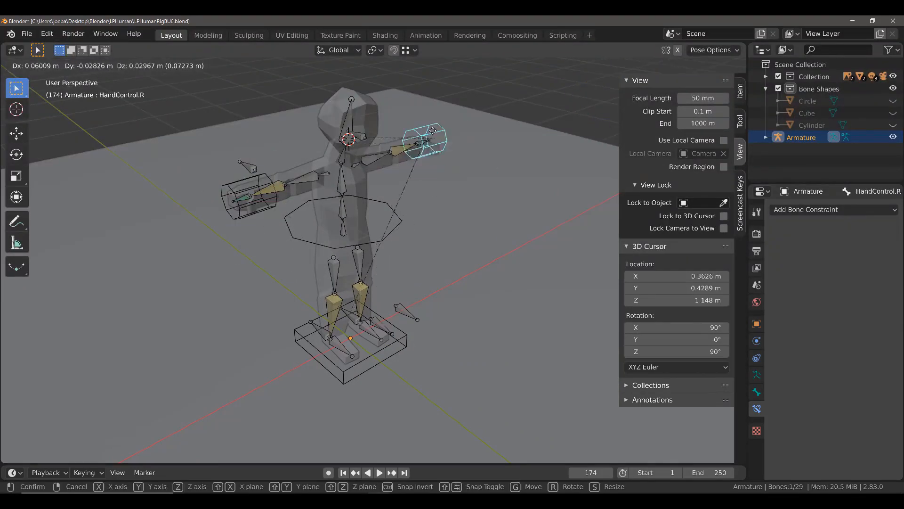
{"action": "right_click", "coordinate": [427, 145]}
Test the elbow targets ElbowIK.L and ElbowIK.R with trial moves, cancelling each one.
{"action": "left_click", "coordinate": [255, 166]}
{"action": "key", "text": "g"}
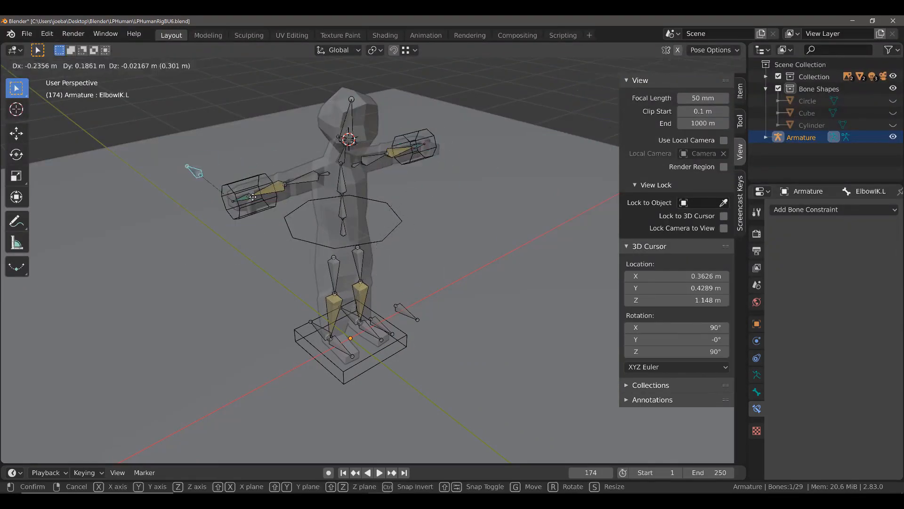
{"action": "key", "text": "Escape"}
{"action": "middle_click_drag", "start_coordinate": [394, 153], "coordinate": [357, 157]}
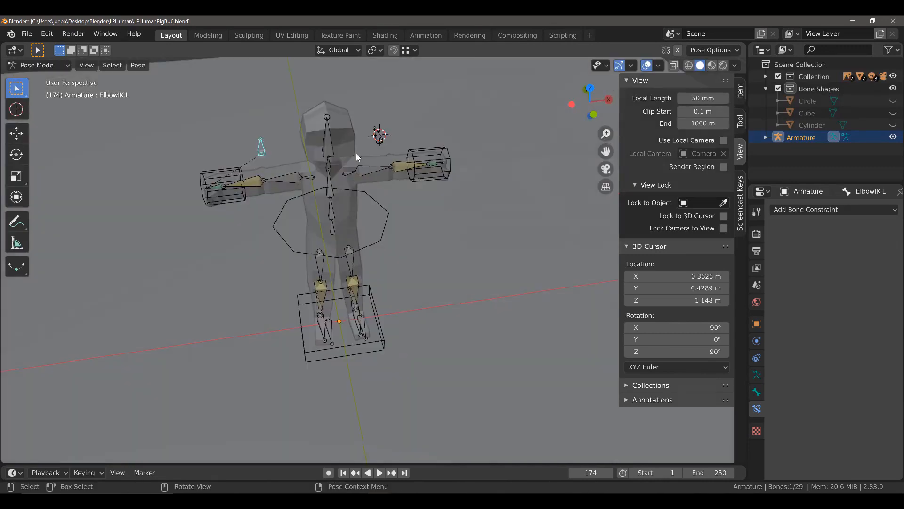
{"action": "left_click", "coordinate": [375, 139]}
{"action": "key", "text": "g"}
{"action": "key", "text": "Escape"}
{"action": "middle_click_drag", "start_coordinate": [388, 230], "coordinate": [343, 146]}
{"action": "middle_click_drag", "start_coordinate": [295, 209], "coordinate": [349, 238]}
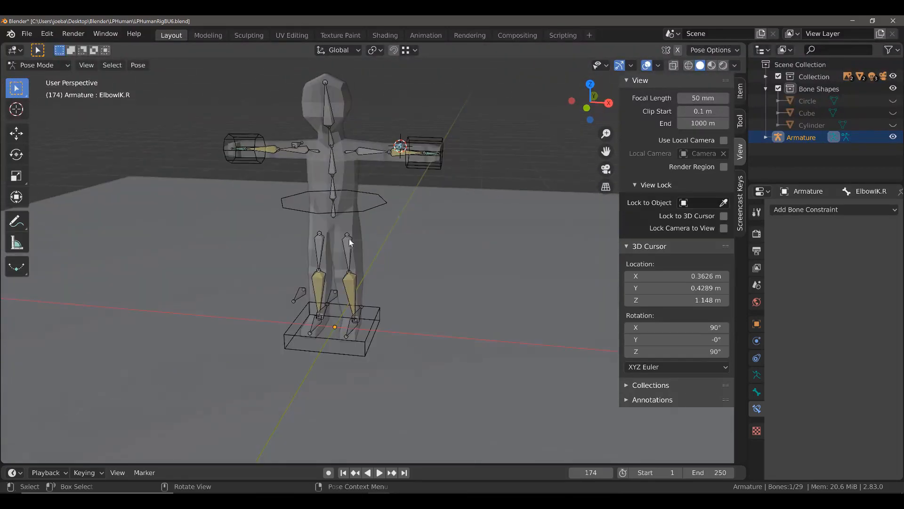
Show the bone properties and compare the names of the two upper leg bones by selecting each in turn.
{"action": "left_click", "coordinate": [321, 248]}
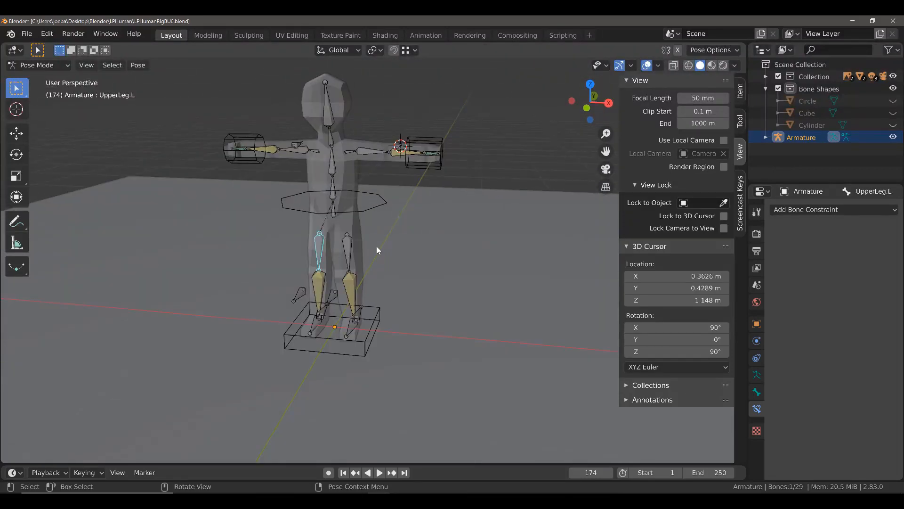
{"action": "left_click", "coordinate": [757, 391]}
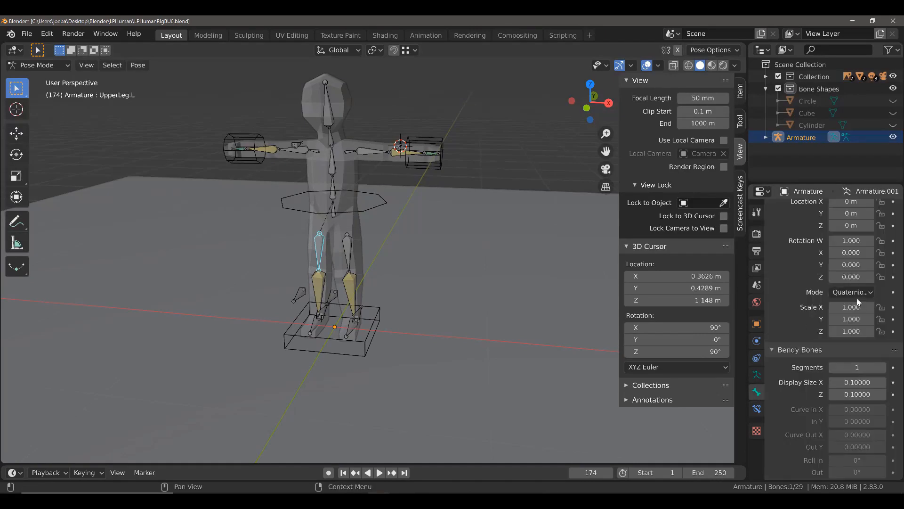
{"action": "scroll", "coordinate": [829, 308], "scroll_direction": "up", "scroll_amount": 2}
{"action": "scroll", "coordinate": [853, 300], "scroll_direction": "up", "scroll_amount": 1}
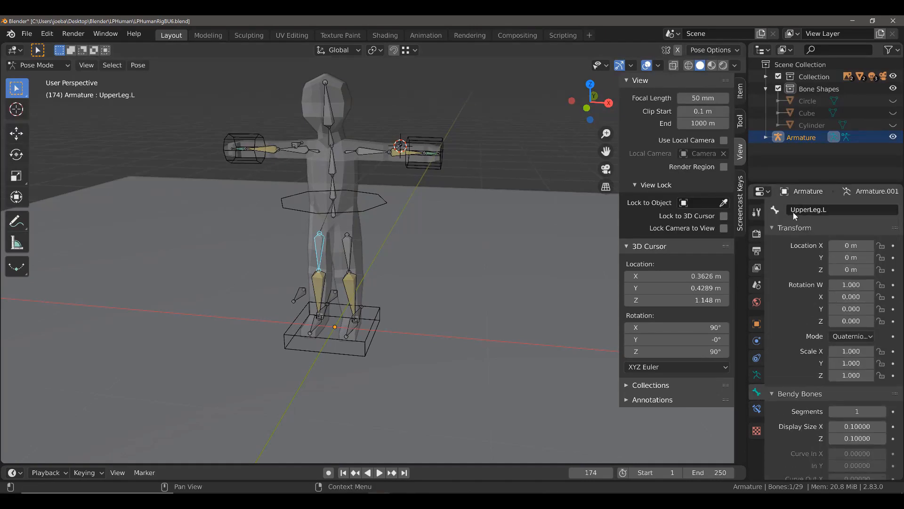
{"action": "left_click", "coordinate": [347, 247]}
{"action": "left_click", "coordinate": [321, 248]}
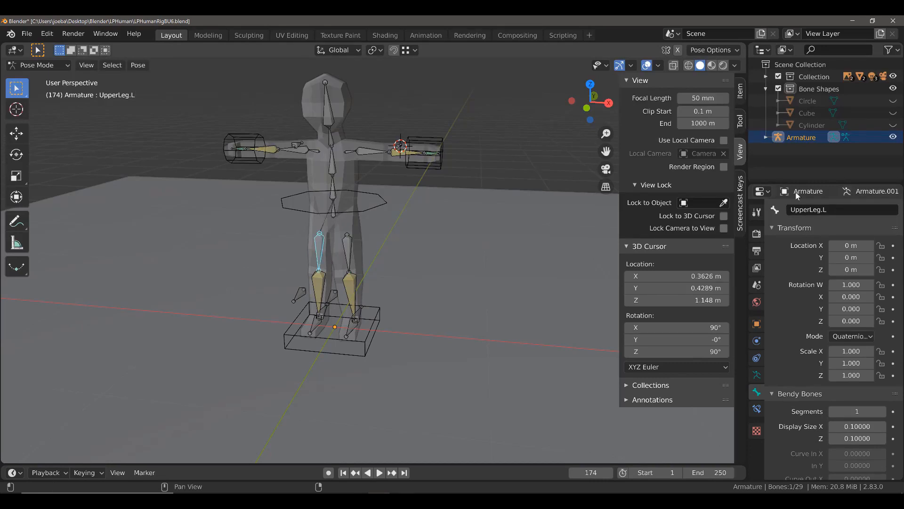
{"action": "left_click", "coordinate": [347, 249]}
{"action": "left_click", "coordinate": [323, 250]}
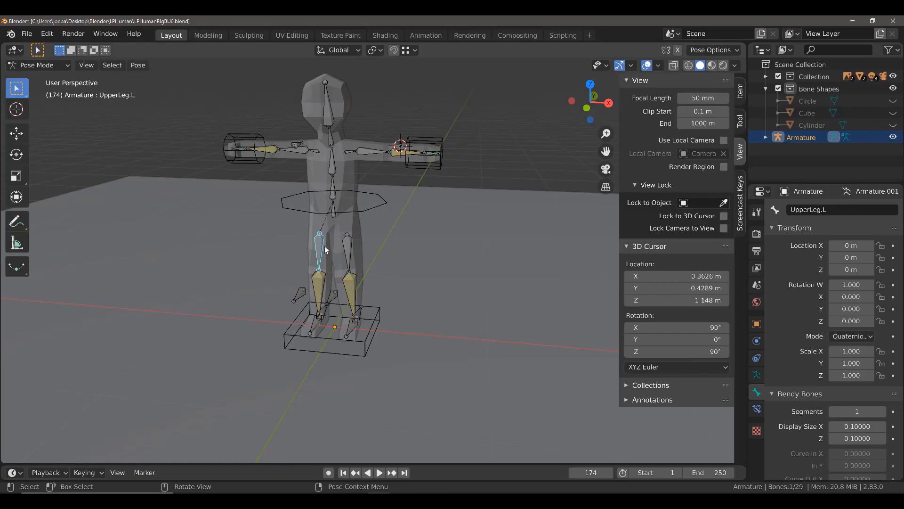
Check the names of the lower and upper leg bones on the .L side by selecting each in turn.
{"action": "left_click", "coordinate": [319, 284]}
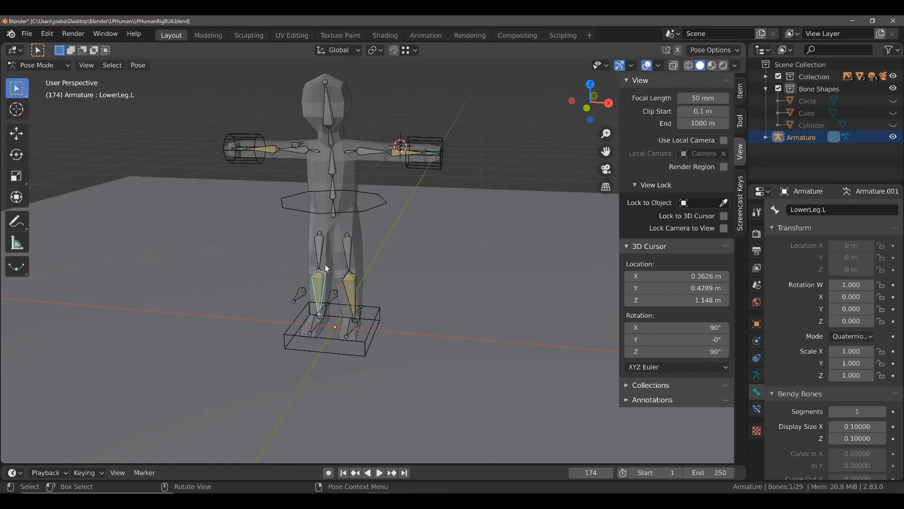
{"action": "left_click", "coordinate": [321, 248]}
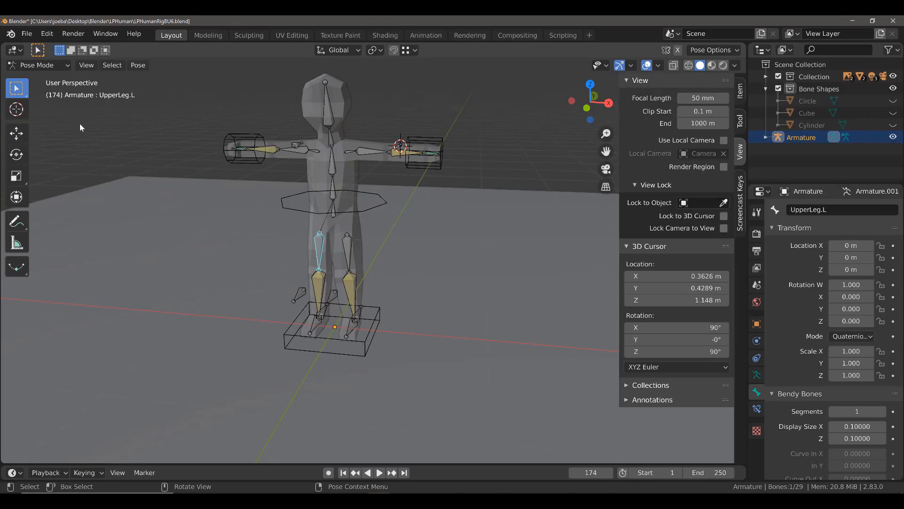
In Object Mode, select the LowPolyBase mesh plus the armature and parent the mesh to the armature with automatic weights.
{"action": "left_click", "coordinate": [38, 66]}
{"action": "left_click", "coordinate": [38, 77]}
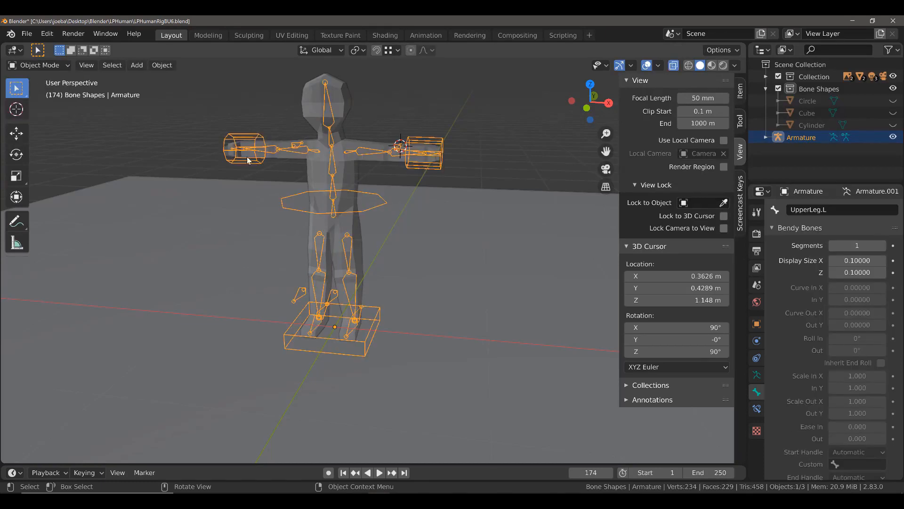
{"action": "left_click", "coordinate": [349, 169]}
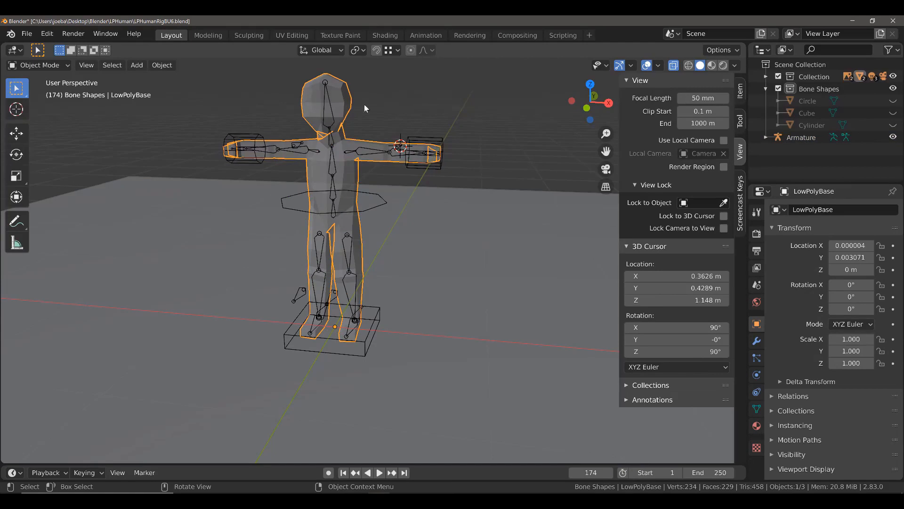
{"action": "left_click", "coordinate": [333, 167], "text": "shift"}
{"action": "left_click", "coordinate": [353, 150]}
{"action": "left_click", "coordinate": [355, 150], "text": "shift"}
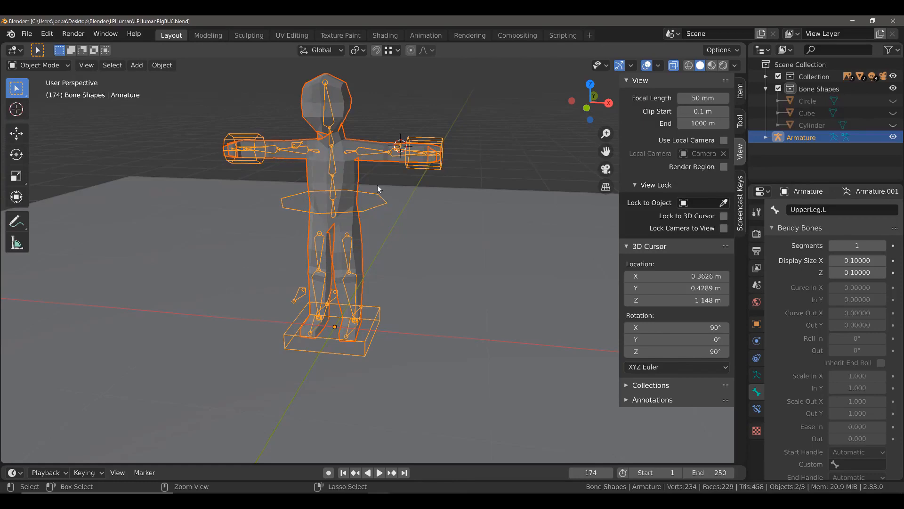
{"action": "key", "text": "ctrl+p"}
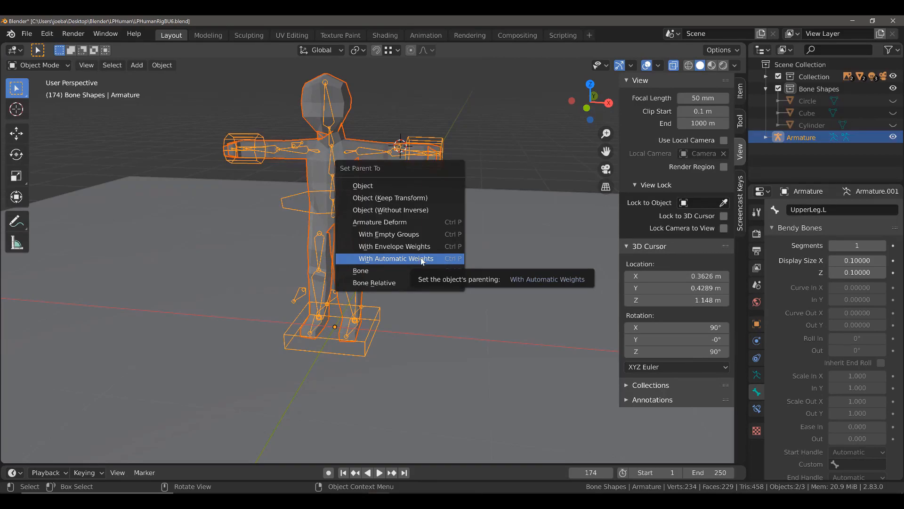
{"action": "left_click", "coordinate": [397, 261]}
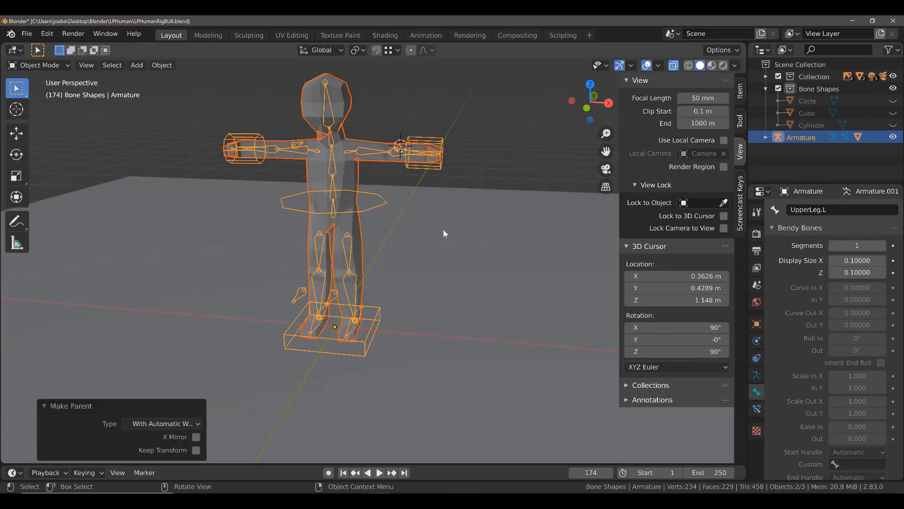
Select only the armature and switch it to Pose Mode.
{"action": "middle_click_drag", "start_coordinate": [389, 224], "coordinate": [384, 197]}
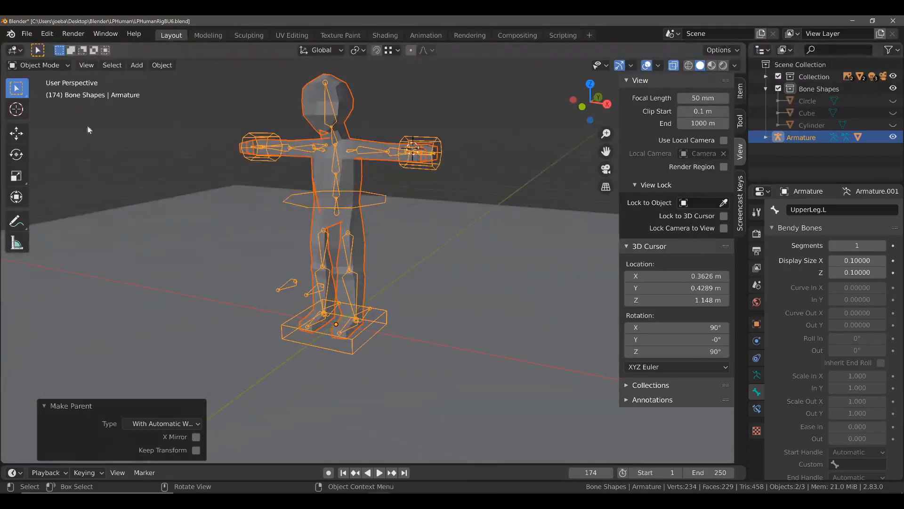
{"action": "left_click", "coordinate": [336, 157]}
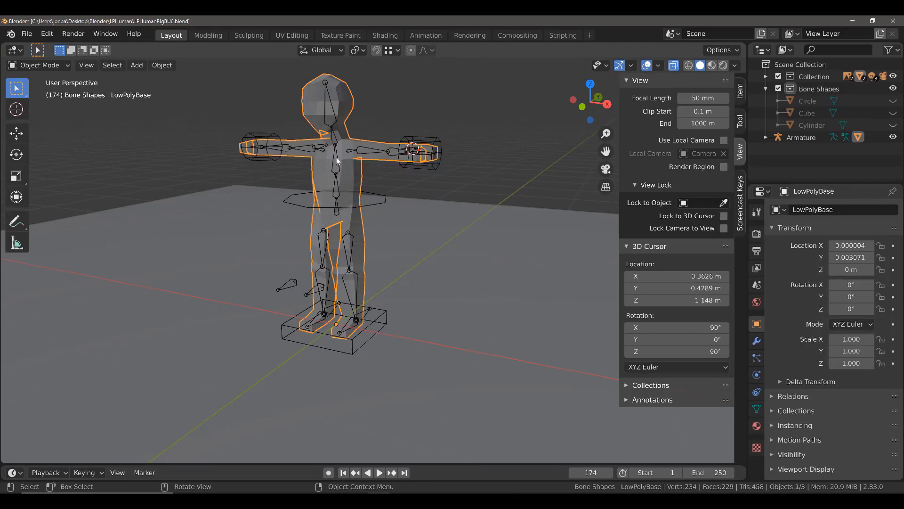
{"action": "left_click", "coordinate": [351, 152]}
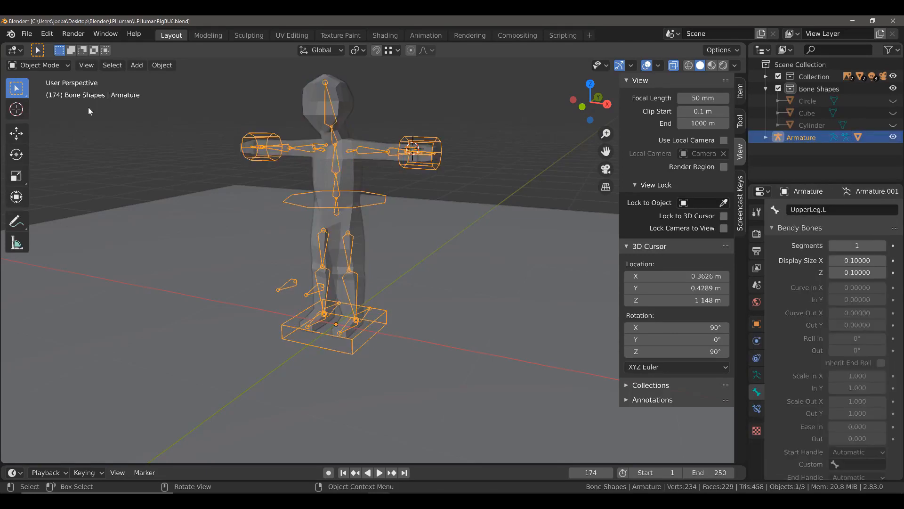
{"action": "left_click", "coordinate": [56, 65]}
{"action": "left_click", "coordinate": [45, 105]}
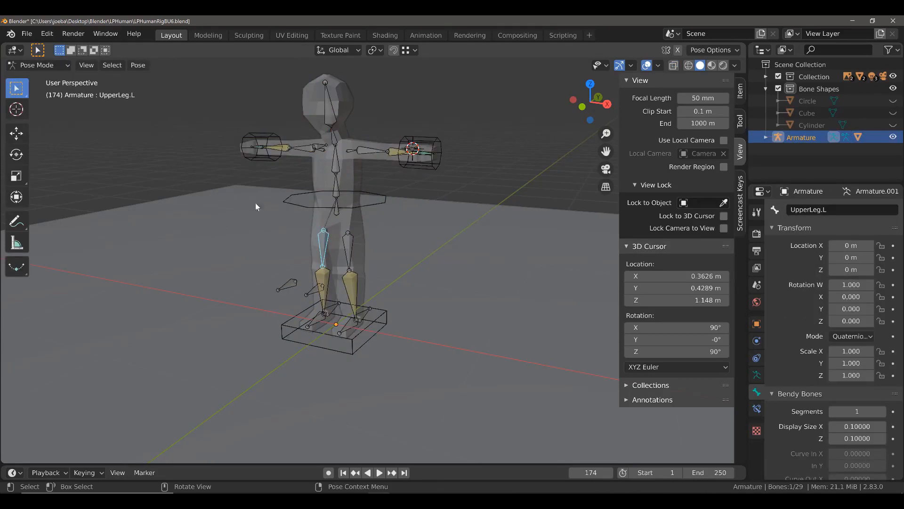
Pose one arm by moving HandControl.R about -0.08, -0.05 and -0.04 m in X, Y and Z, and repositioning its elbow target ElbowIK.R.
{"action": "left_click", "coordinate": [434, 165]}
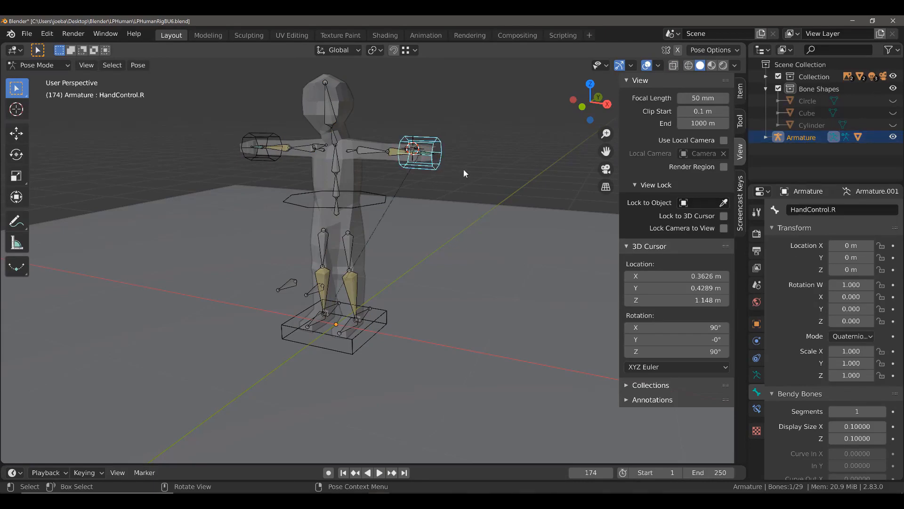
{"action": "key", "text": "g"}
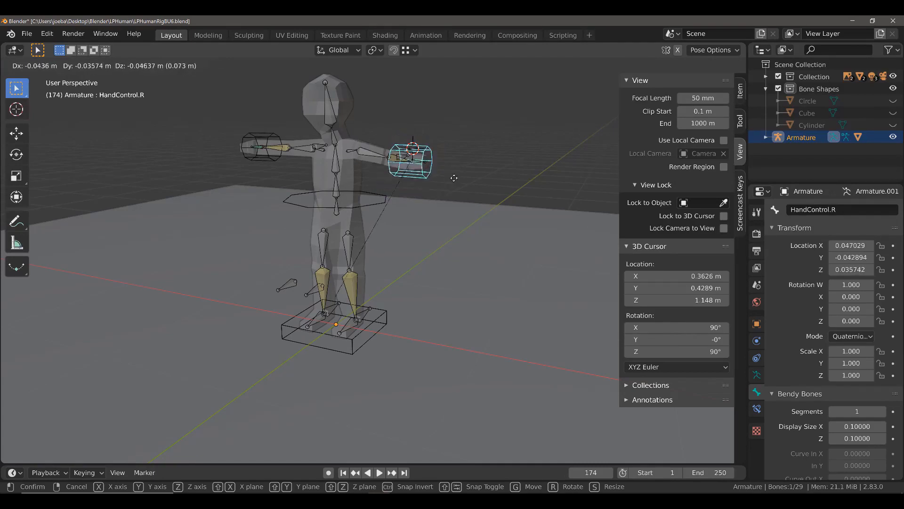
{"action": "left_click", "coordinate": [449, 181]}
{"action": "middle_click_drag", "start_coordinate": [450, 182], "coordinate": [391, 212]}
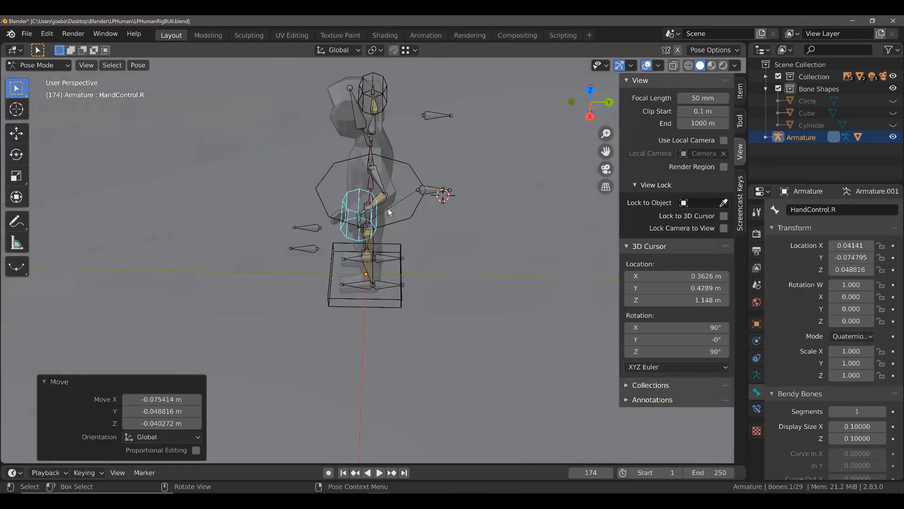
{"action": "left_click", "coordinate": [419, 193]}
{"action": "key", "text": "g"}
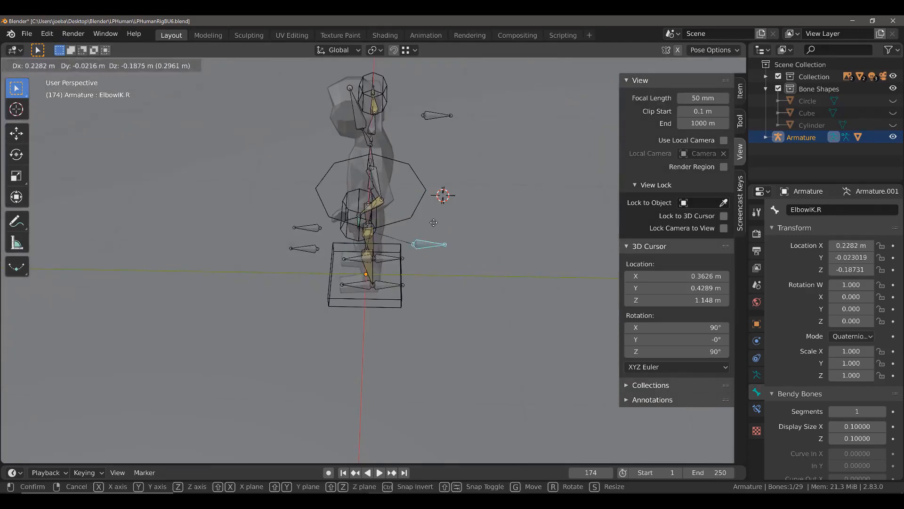
{"action": "left_click", "coordinate": [422, 203]}
Raise HandControl.L about 0.29 m in Z and rotate it to tilt the hand.
{"action": "middle_click_drag", "start_coordinate": [422, 203], "coordinate": [285, 147]}
{"action": "left_click", "coordinate": [234, 160]}
{"action": "left_click", "coordinate": [234, 160]}
{"action": "key", "text": "g"}
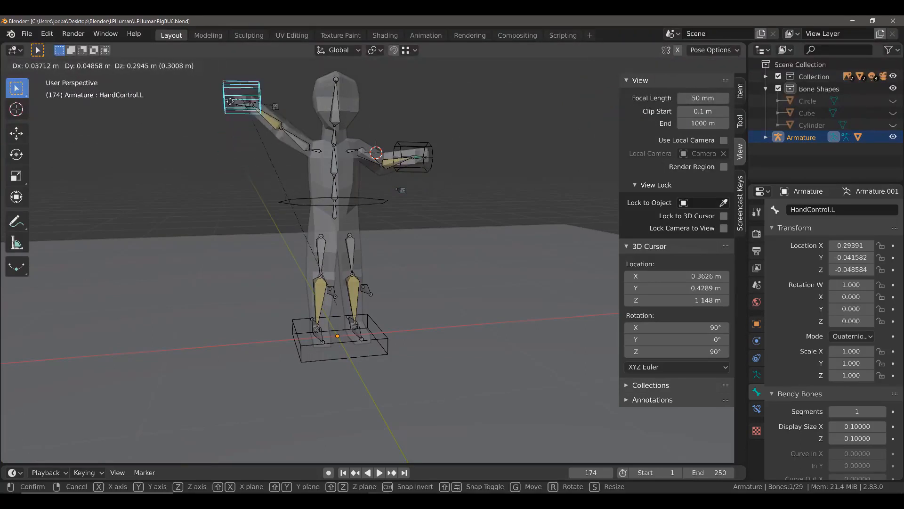
{"action": "left_click", "coordinate": [245, 98]}
{"action": "key", "text": "r"}
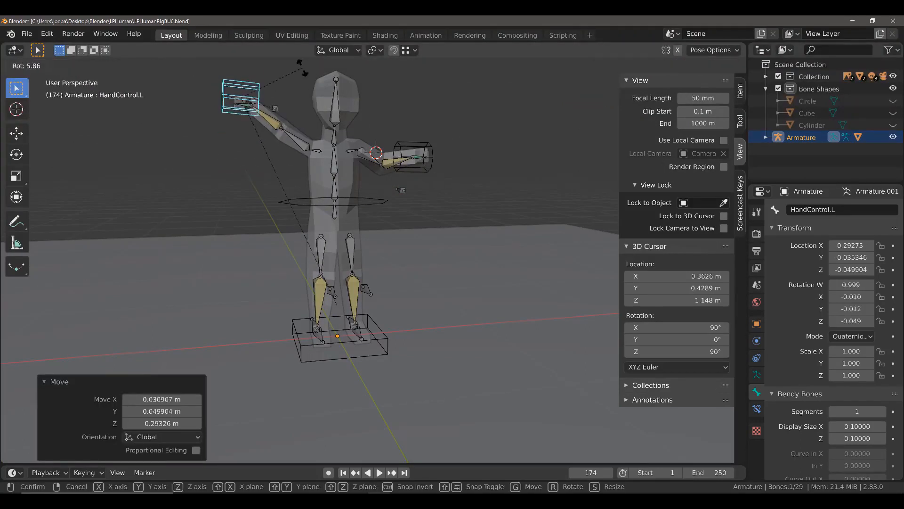
{"action": "left_click", "coordinate": [276, 121]}
Move the elbow target ElbowIK.L by about 0.02 m in X and 0.02 m in Z, and inspect the deformed arms.
{"action": "middle_click_drag", "start_coordinate": [310, 164], "coordinate": [455, 177]}
{"action": "left_click", "coordinate": [446, 173]}
{"action": "key", "text": "g"}
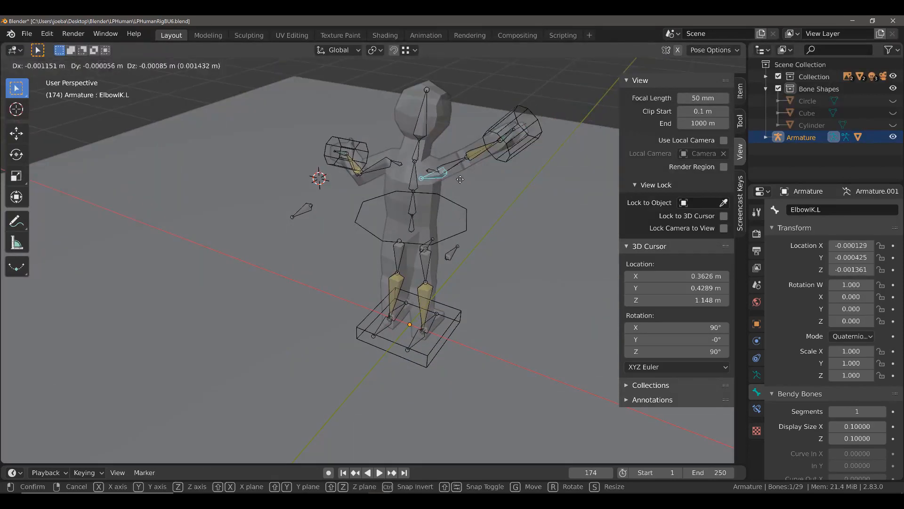
{"action": "left_click", "coordinate": [469, 174]}
{"action": "middle_click_drag", "start_coordinate": [469, 174], "coordinate": [320, 194]}
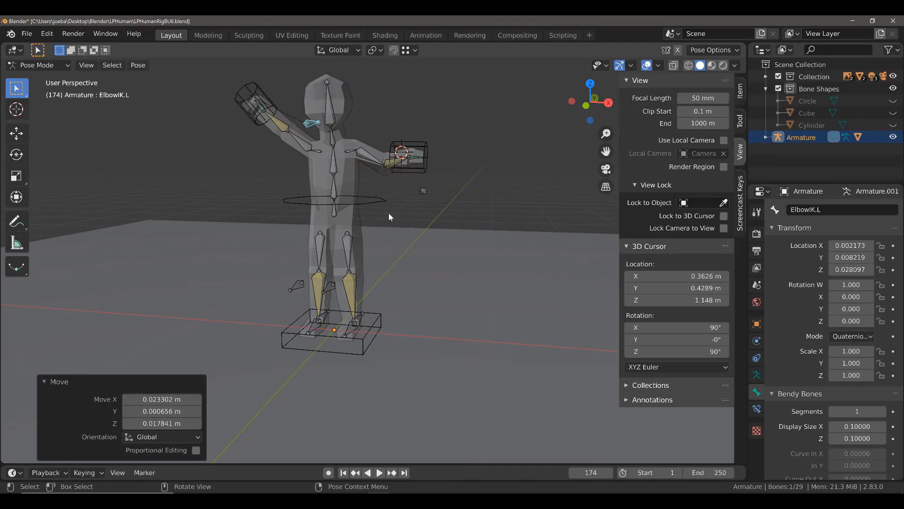
{"action": "middle_click_drag", "start_coordinate": [383, 228], "coordinate": [254, 167]}
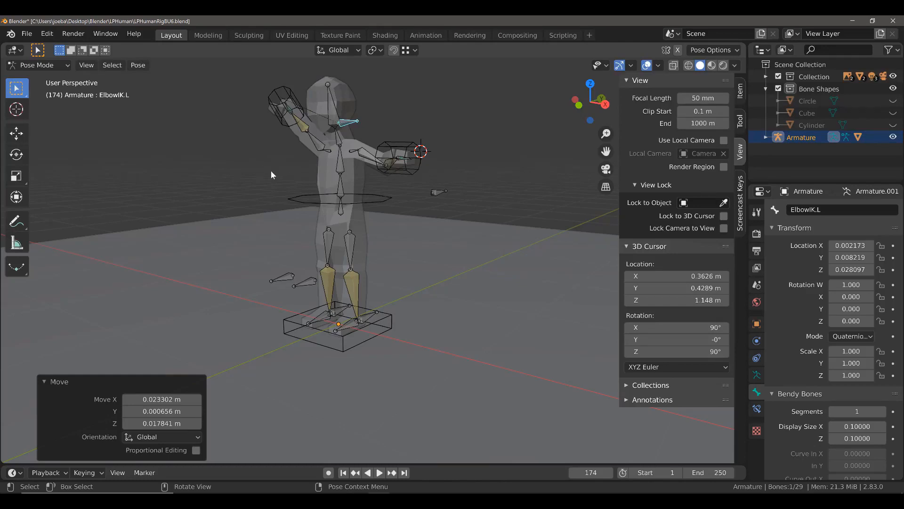
Return the armature to Object Mode, select the LowPolyBase mesh and switch it to Weight Paint mode.
{"action": "key", "text": "Tab"}
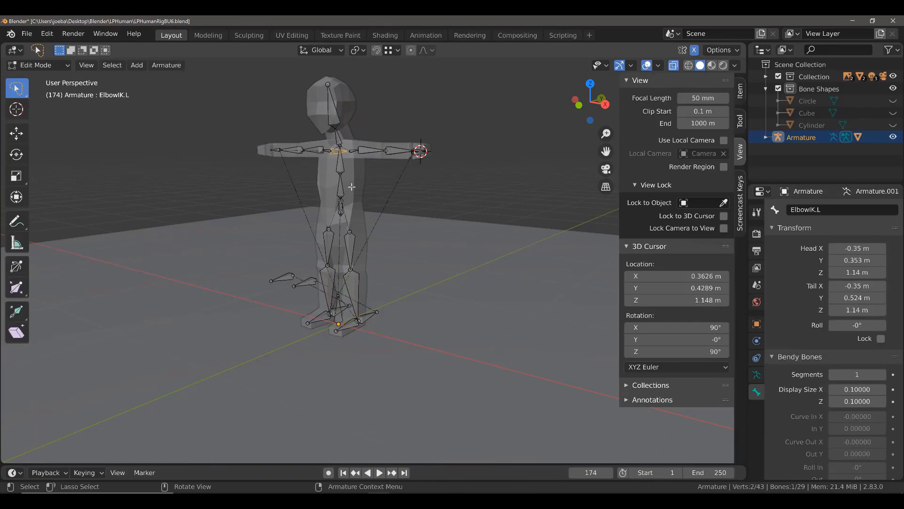
{"action": "left_click", "coordinate": [37, 65]}
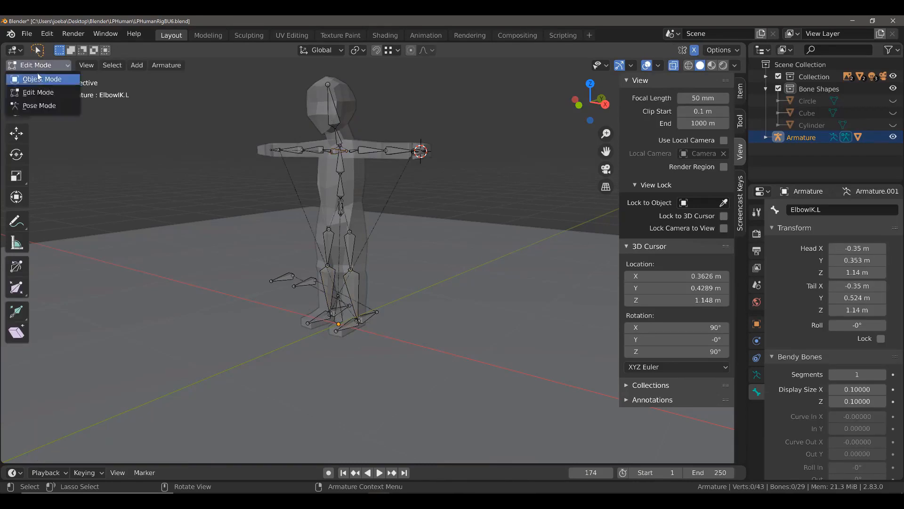
{"action": "left_click", "coordinate": [37, 75]}
{"action": "left_click", "coordinate": [327, 165]}
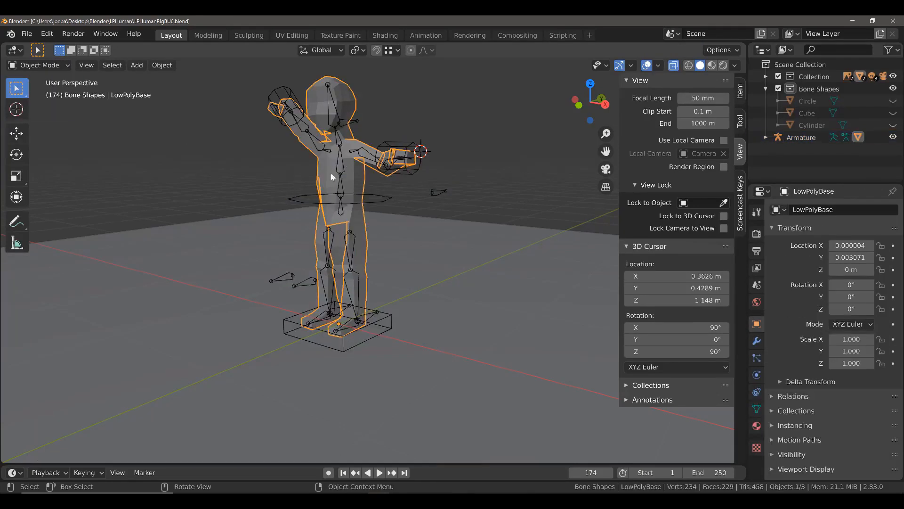
{"action": "left_click", "coordinate": [35, 66]}
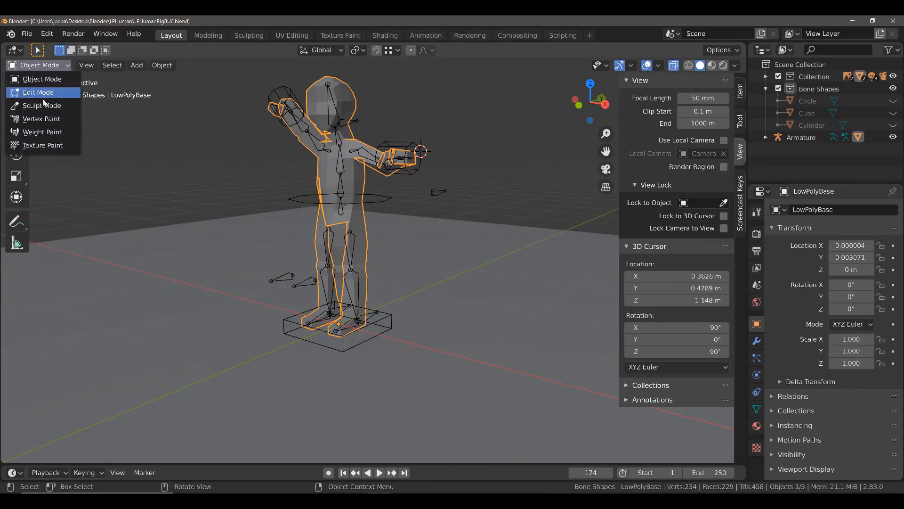
{"action": "left_click", "coordinate": [57, 133]}
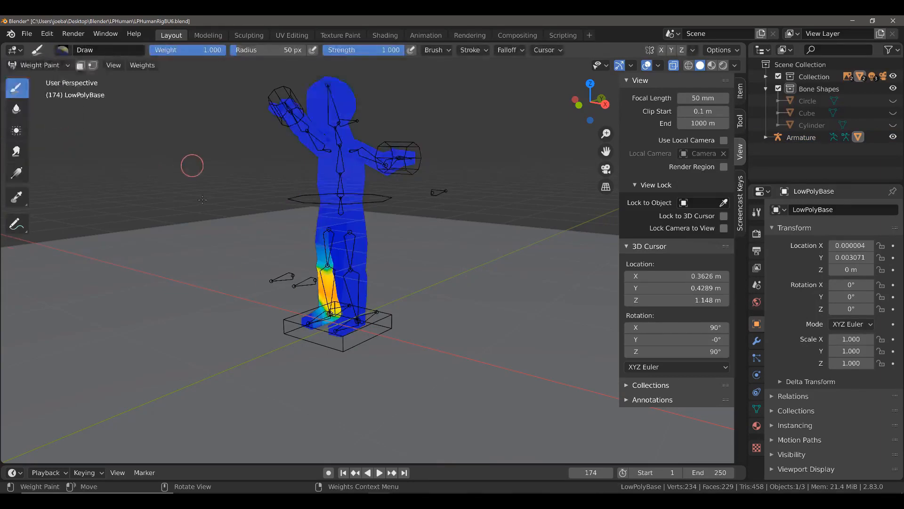
Inspect the lower leg's weights and paint weight 1.000 across the heel and ankle with the Draw brush.
{"action": "middle_click_drag", "start_coordinate": [259, 322], "coordinate": [471, 325]}
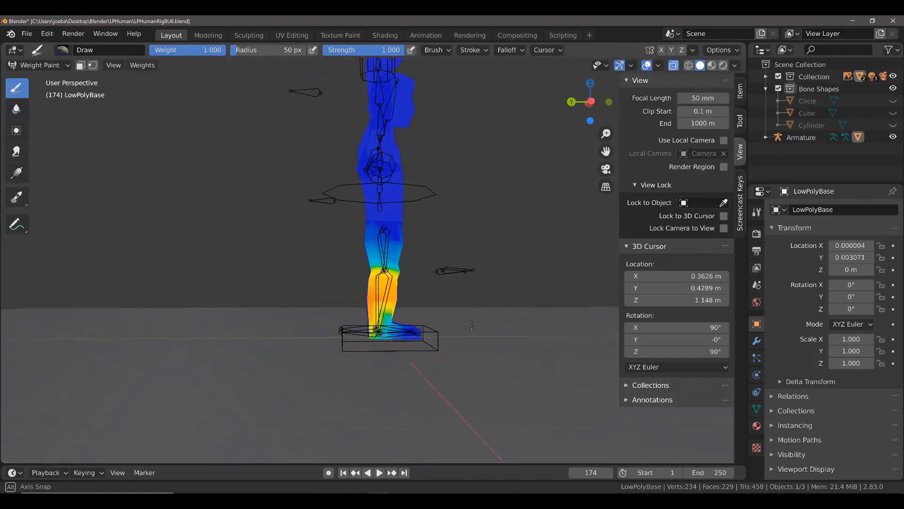
{"action": "middle_click_drag", "start_coordinate": [446, 188], "coordinate": [346, 179]}
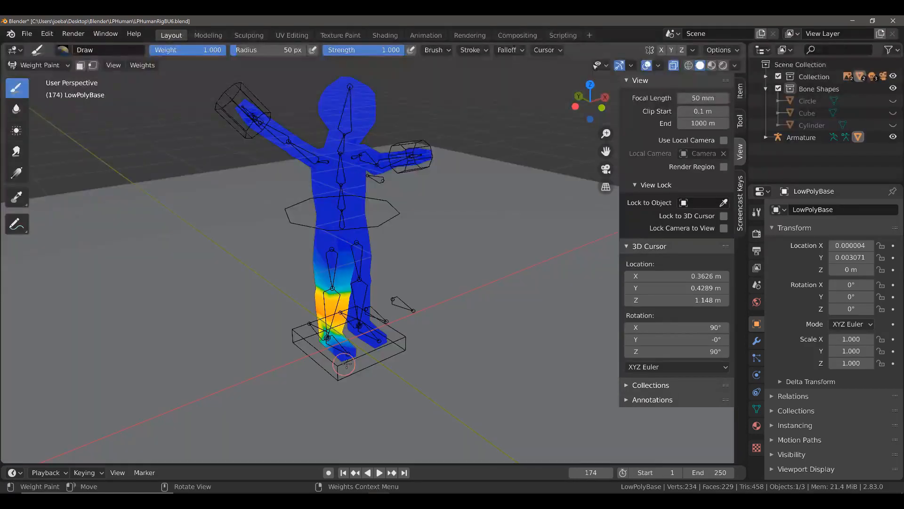
{"action": "middle_click_drag", "start_coordinate": [335, 366], "coordinate": [356, 285]}
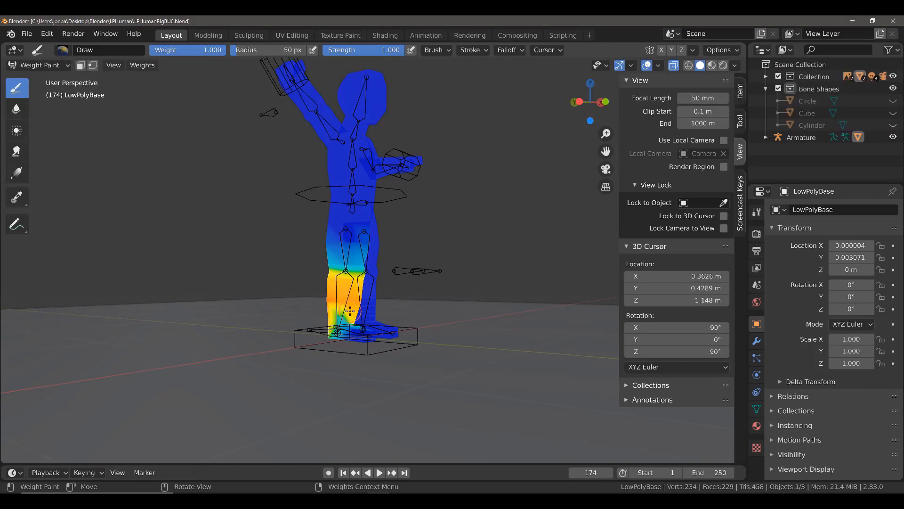
{"action": "mouse_move", "coordinate": [376, 291]}
{"action": "middle_mouse_down"}
{"action": "mouse_move", "coordinate": [339, 302]}
{"action": "mouse_move", "coordinate": [292, 298]}
{"action": "mouse_move", "coordinate": [329, 274]}
{"action": "middle_mouse_up"}
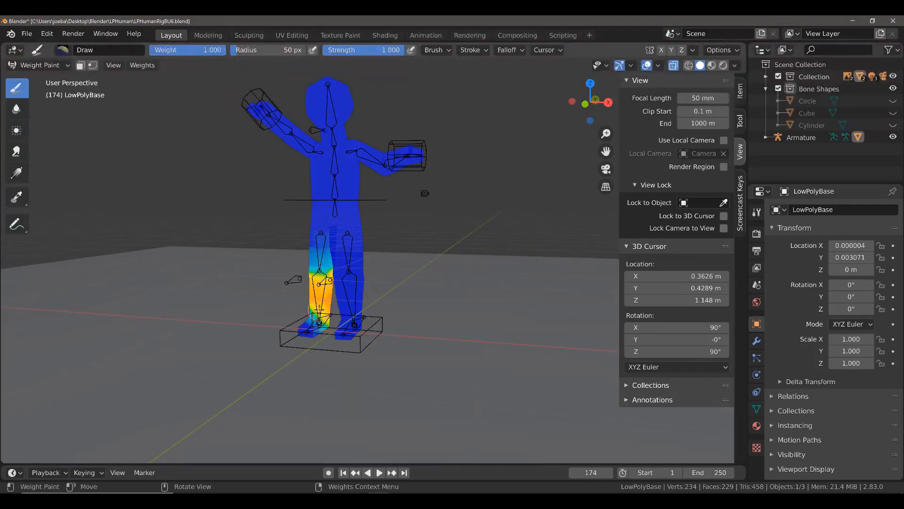
{"action": "mouse_move", "coordinate": [259, 317]}
{"action": "middle_mouse_down"}
{"action": "mouse_move", "coordinate": [419, 325]}
{"action": "mouse_move", "coordinate": [393, 344]}
{"action": "middle_mouse_up"}
{"action": "scroll", "coordinate": [420, 325], "scroll_direction": "up", "scroll_amount": 2}
{"action": "scroll", "coordinate": [386, 354], "scroll_direction": "up", "scroll_amount": 2}
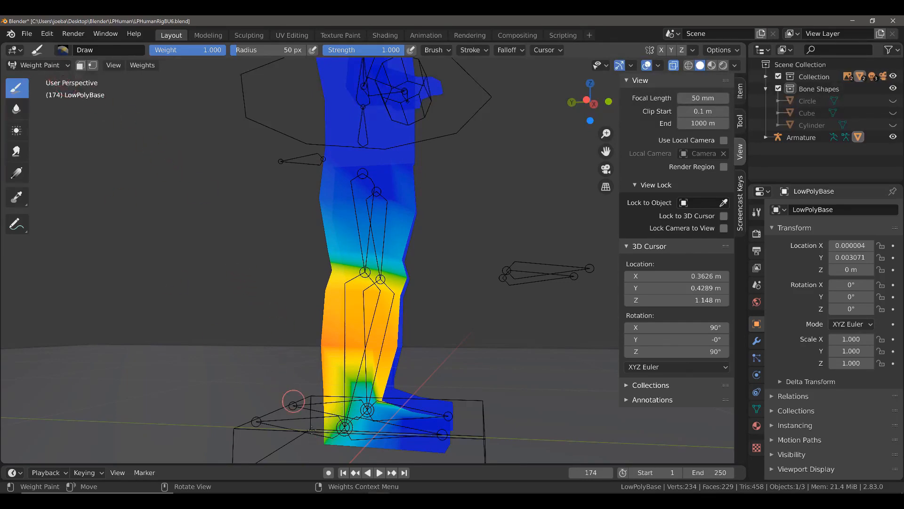
{"action": "mouse_move", "coordinate": [321, 444]}
{"action": "left_mouse_down"}
{"action": "mouse_move", "coordinate": [367, 409]}
{"action": "mouse_move", "coordinate": [377, 411]}
{"action": "left_mouse_up"}
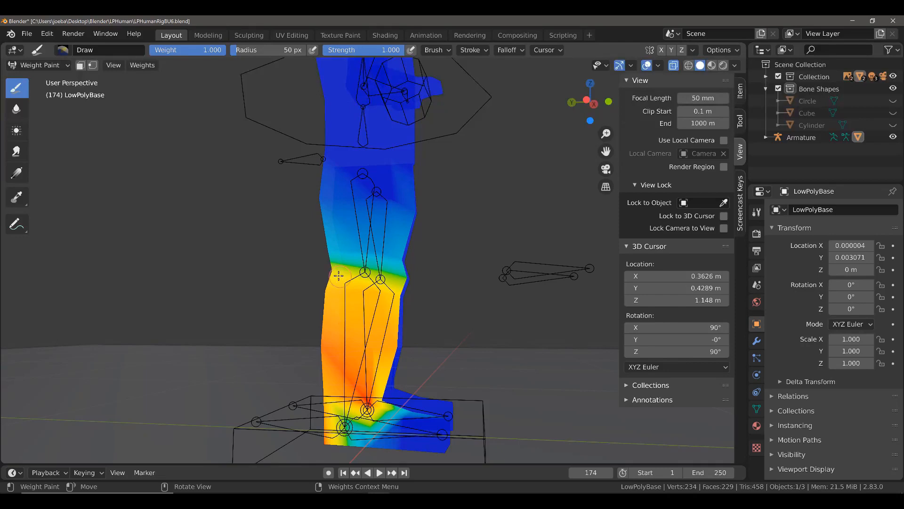
Paint weight 1.000 around the knee and down the shin and calf of the same lower leg.
{"action": "mouse_move", "coordinate": [370, 280]}
{"action": "left_mouse_down"}
{"action": "mouse_move", "coordinate": [384, 297]}
{"action": "mouse_move", "coordinate": [384, 275]}
{"action": "left_mouse_up"}
{"action": "mouse_move", "coordinate": [325, 293]}
{"action": "left_mouse_down"}
{"action": "mouse_move", "coordinate": [326, 430]}
{"action": "mouse_move", "coordinate": [329, 397]}
{"action": "left_mouse_up"}
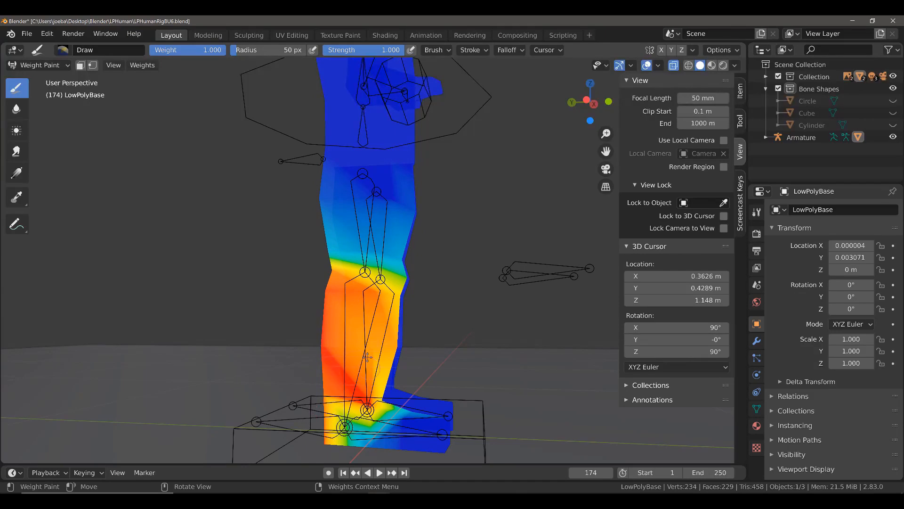
{"action": "left_click", "coordinate": [376, 290]}
{"action": "middle_click_drag", "start_coordinate": [377, 289], "coordinate": [268, 345]}
{"action": "left_click_drag", "start_coordinate": [270, 332], "coordinate": [263, 387]}
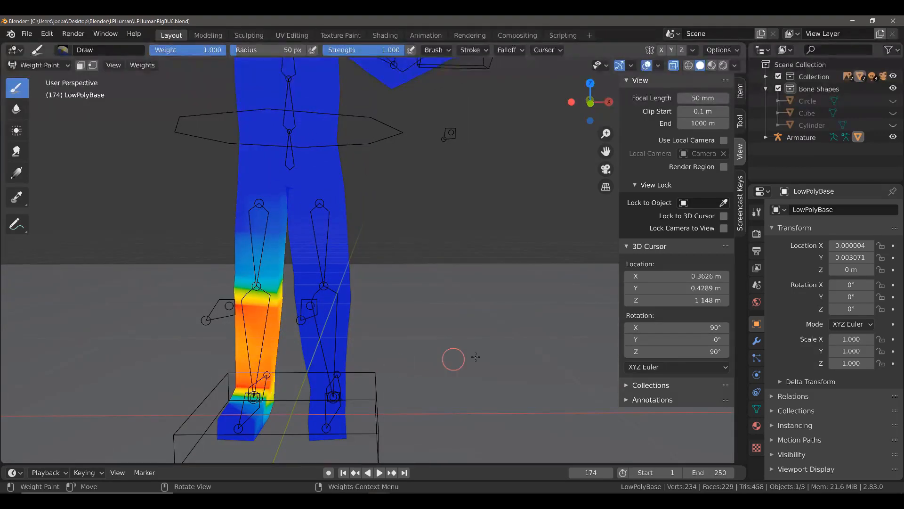
{"action": "mouse_move", "coordinate": [228, 361]}
{"action": "middle_mouse_down"}
{"action": "mouse_move", "coordinate": [540, 352]}
{"action": "mouse_move", "coordinate": [262, 321]}
{"action": "middle_mouse_up"}
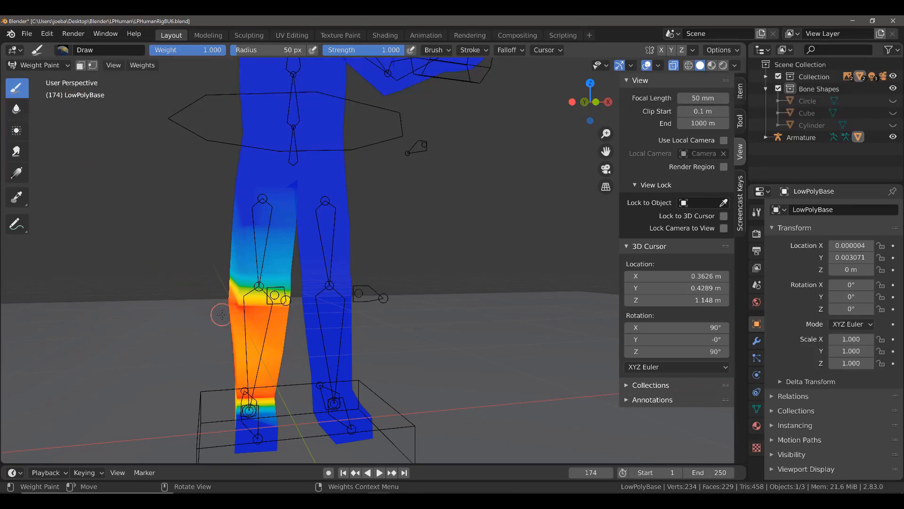
Return the LowPolyBase mesh to Object Mode, select the armature and switch it to Pose Mode.
{"action": "left_click", "coordinate": [41, 65]}
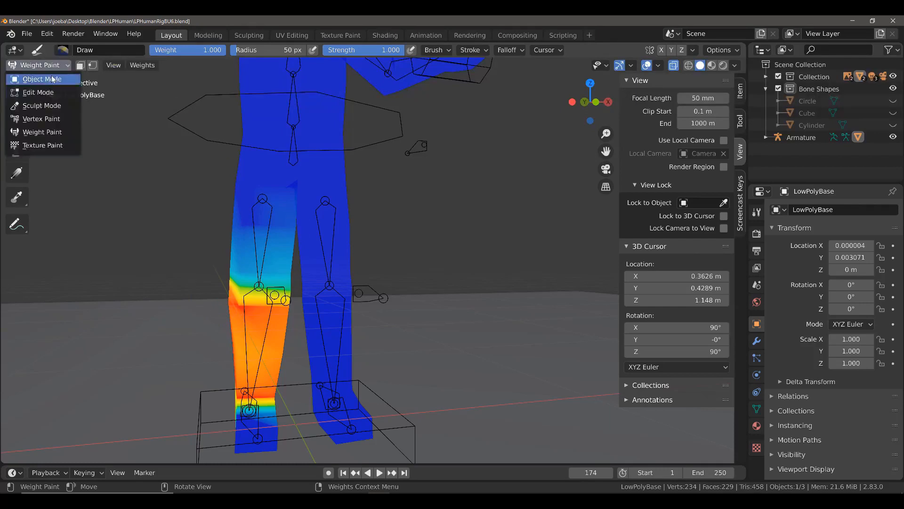
{"action": "left_click", "coordinate": [35, 79]}
{"action": "scroll", "coordinate": [324, 166], "scroll_direction": "down", "scroll_amount": 7}
{"action": "middle_click_drag", "start_coordinate": [325, 167], "coordinate": [318, 190]}
{"action": "scroll", "coordinate": [301, 210], "scroll_direction": "up", "scroll_amount": 3}
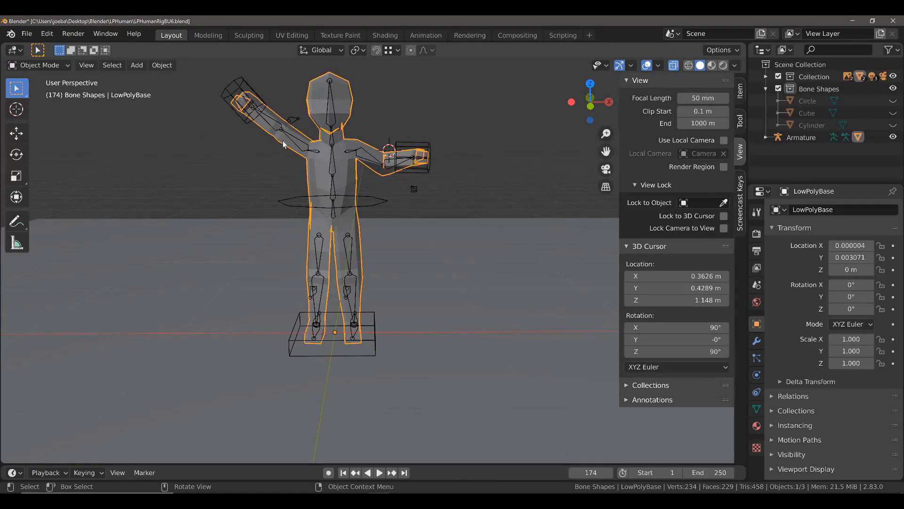
{"action": "left_click", "coordinate": [332, 163]}
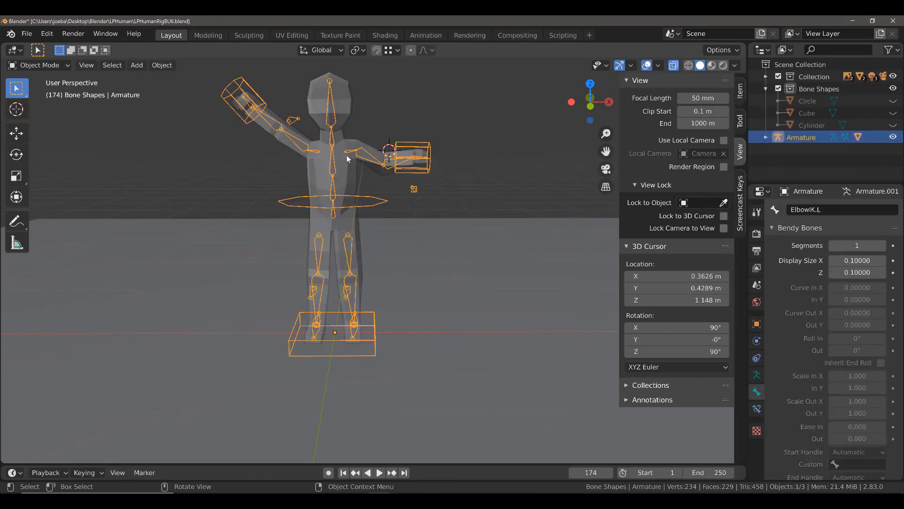
{"action": "left_click", "coordinate": [40, 65]}
{"action": "left_click", "coordinate": [38, 105]}
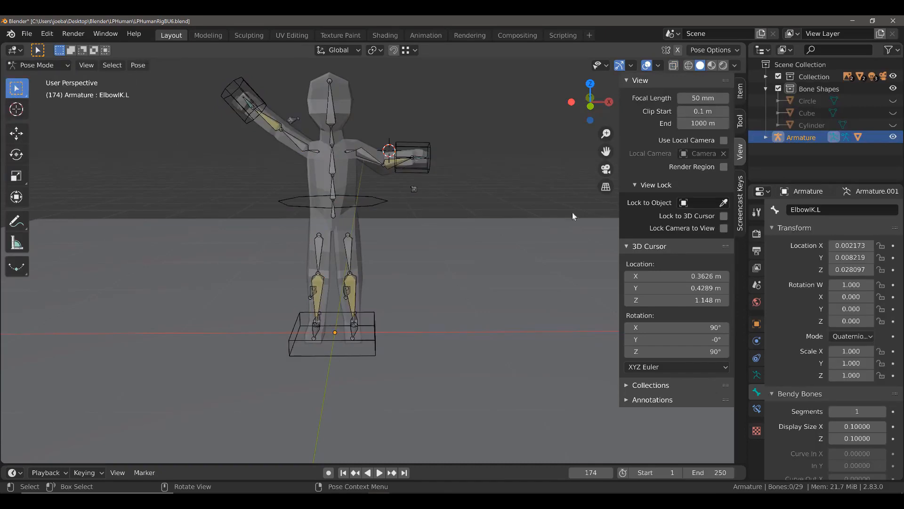
Preview the armature's skeleton in Rest Position and switch it back to Pose Position.
{"action": "left_click", "coordinate": [757, 375]}
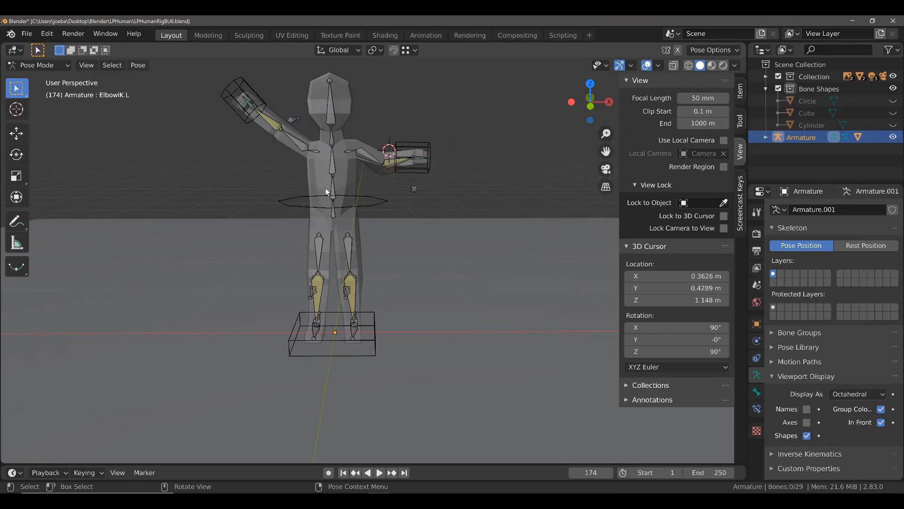
{"action": "left_click", "coordinate": [858, 247]}
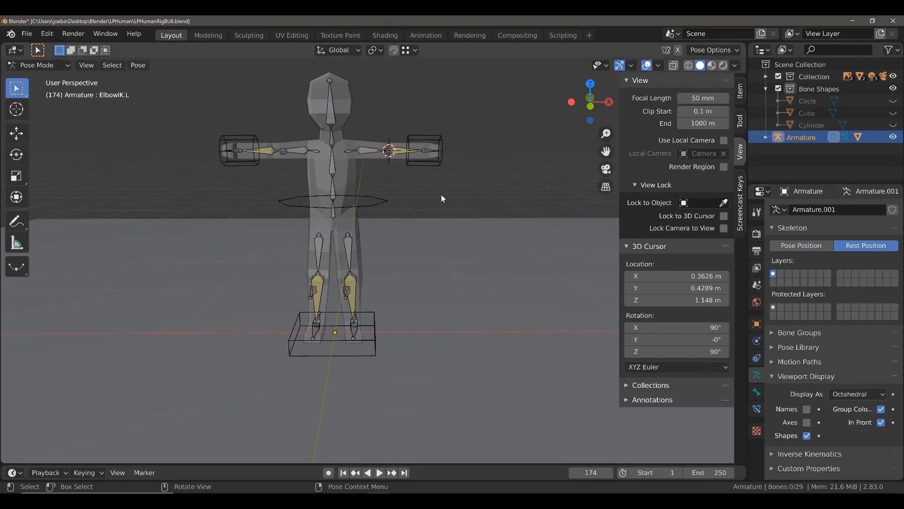
{"action": "left_click", "coordinate": [814, 248]}
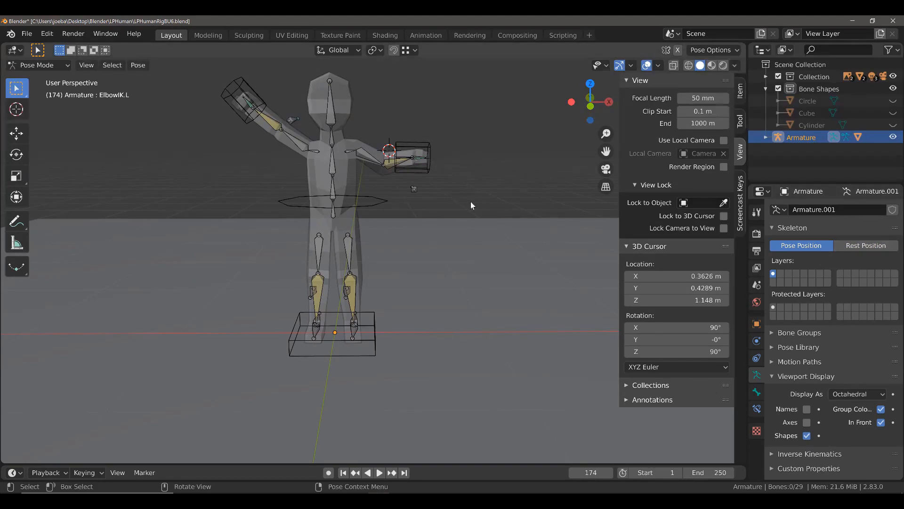
Clear the location and rotation of all the armature's bones and return it to Object Mode.
{"action": "key", "text": "a"}
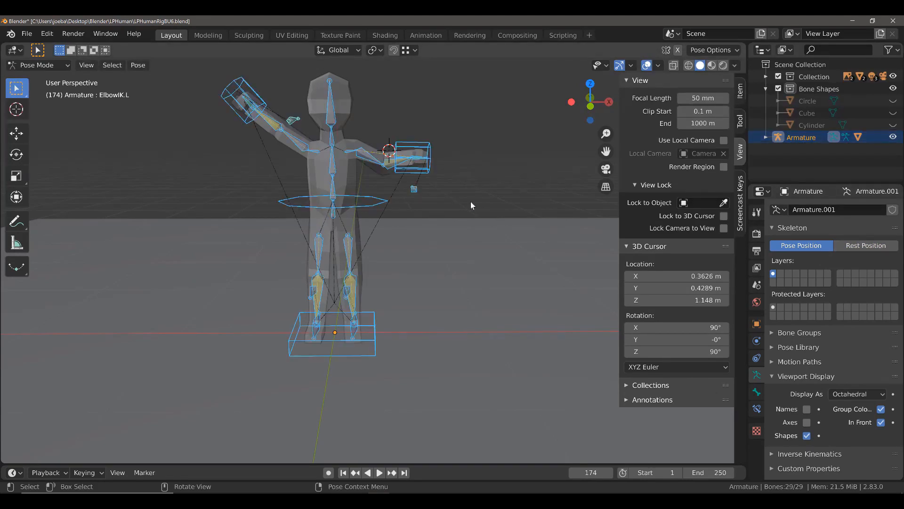
{"action": "key", "text": "alt+g"}
{"action": "key", "text": "alt+r"}
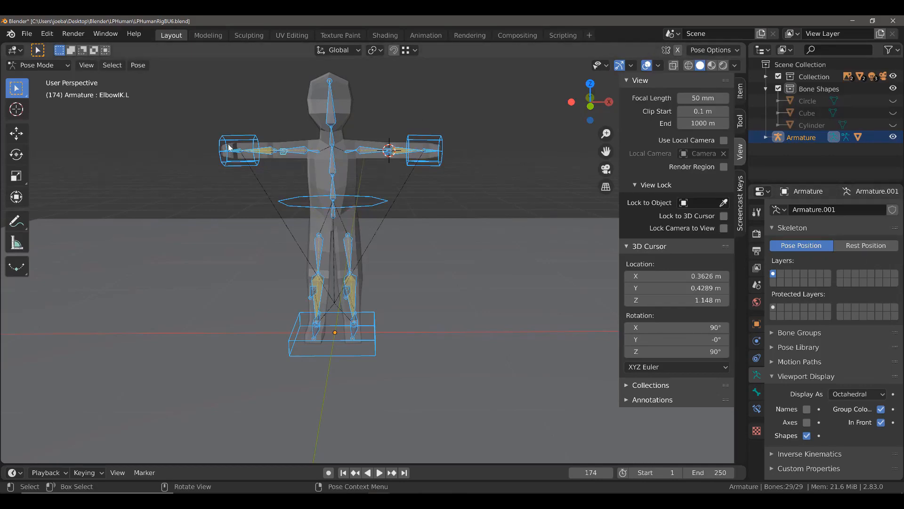
{"action": "left_click", "coordinate": [23, 67]}
{"action": "left_click", "coordinate": [31, 78]}
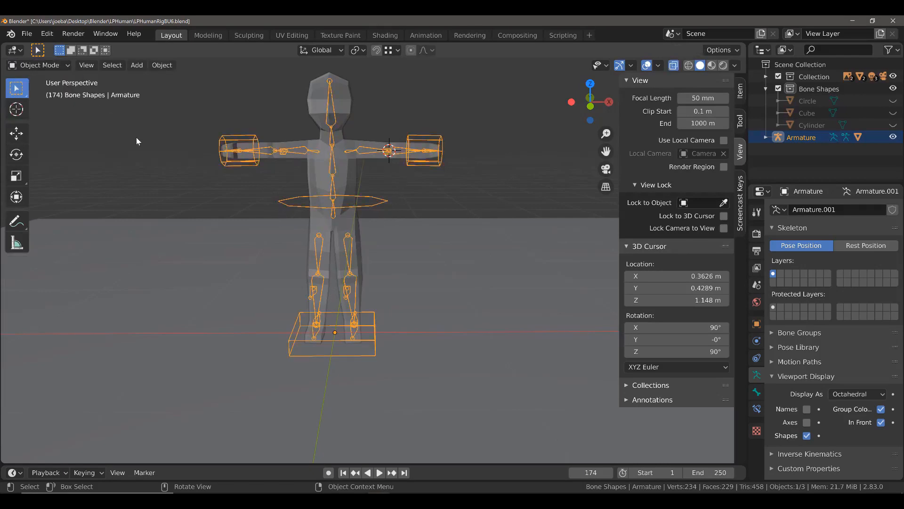